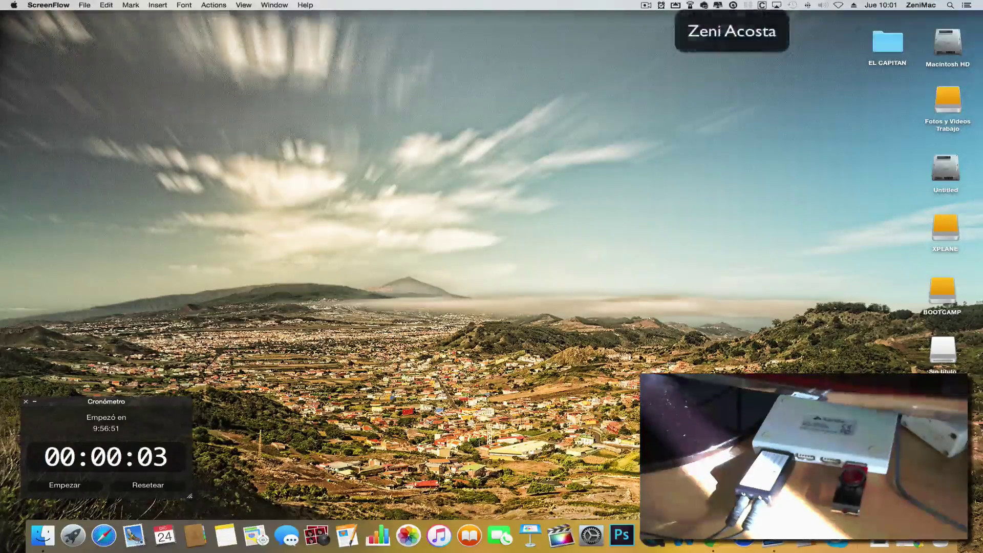
click(930, 345)
drag(930, 346, 944, 346)
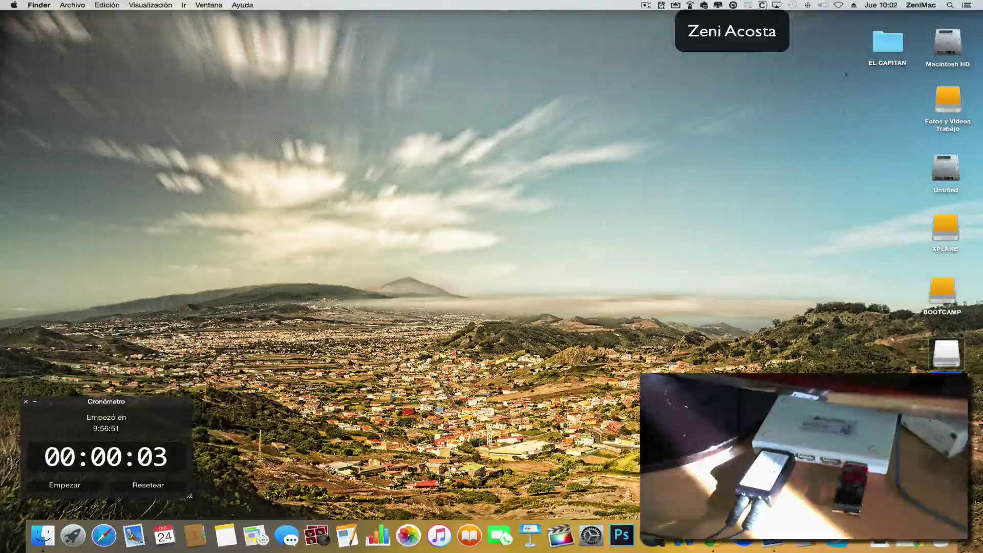
click(879, 47)
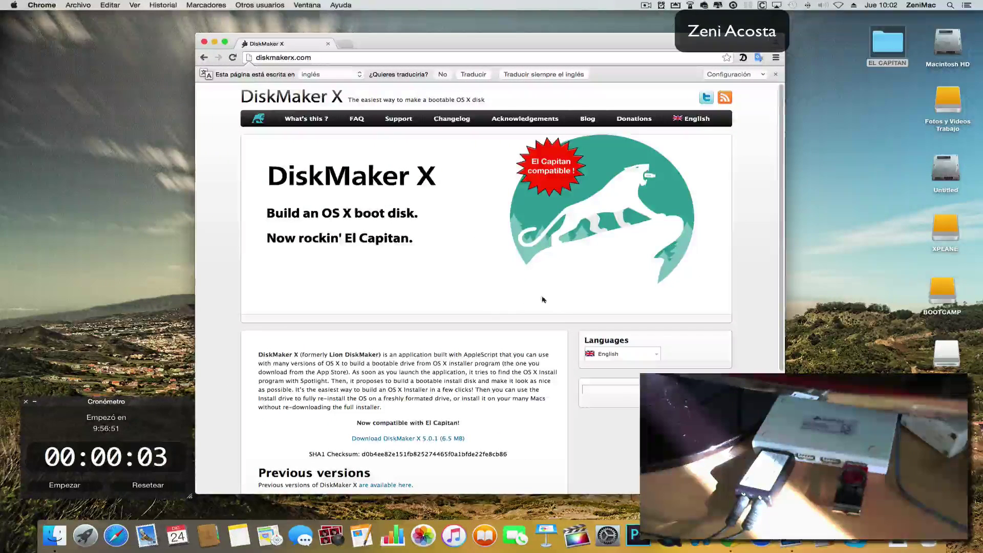
Download DiskMaker X 5.0.1 from diskmakerx.com and open the DiskMaker_X_5.dmg disk image from the downloads folder.
click(405, 439)
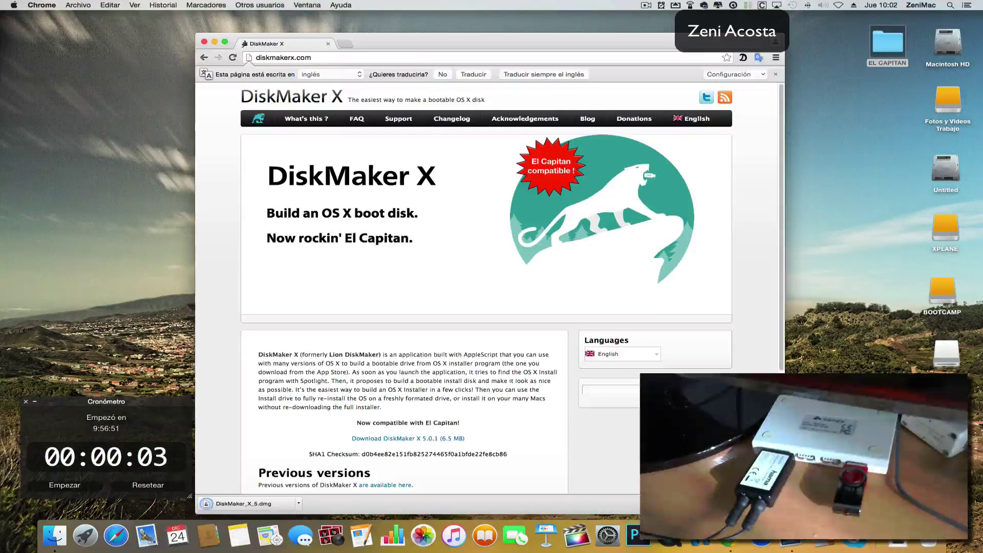
click(210, 504)
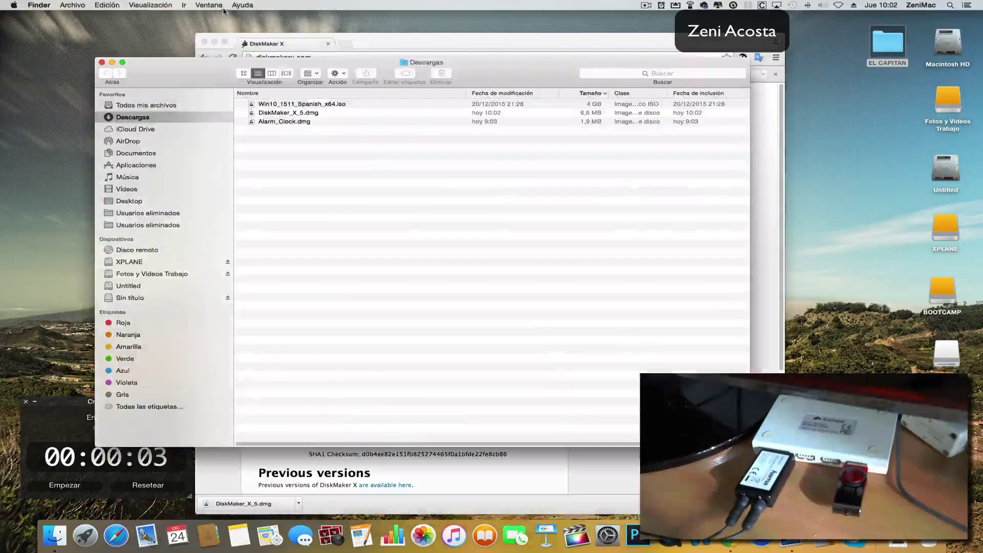
click(292, 113)
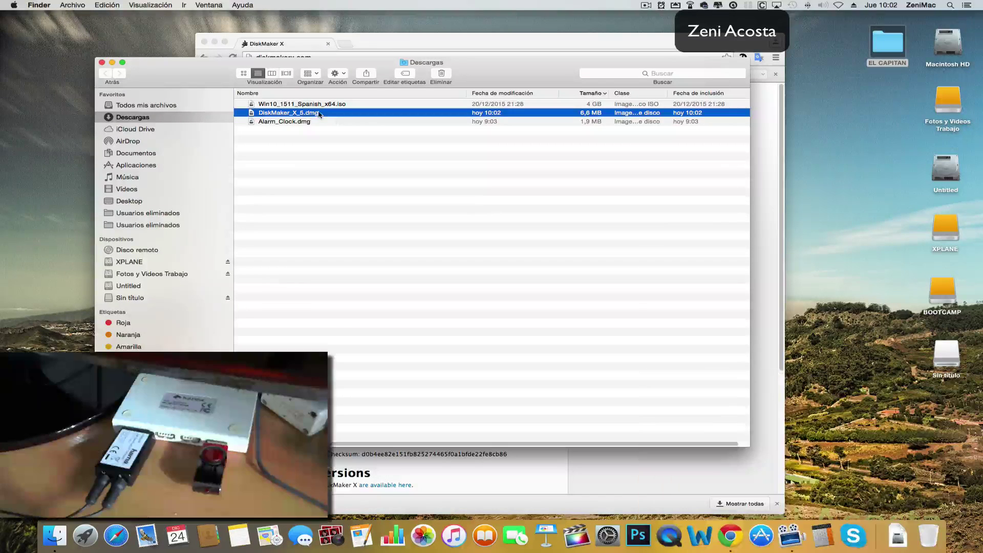
double_click(322, 114)
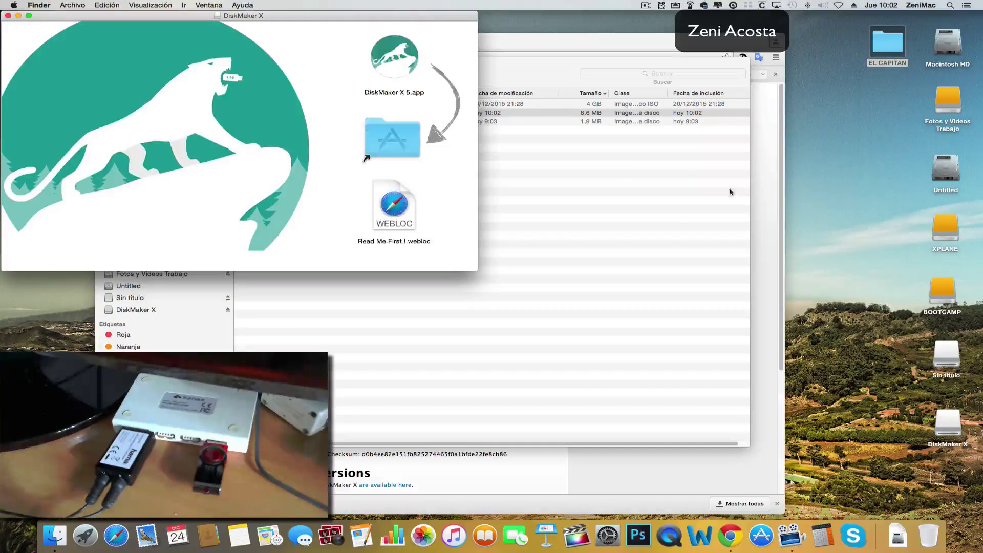
Copy DiskMaker X 5.app into the Applications folder, and close the disk image, browser and downloads windows.
drag(399, 58, 399, 140)
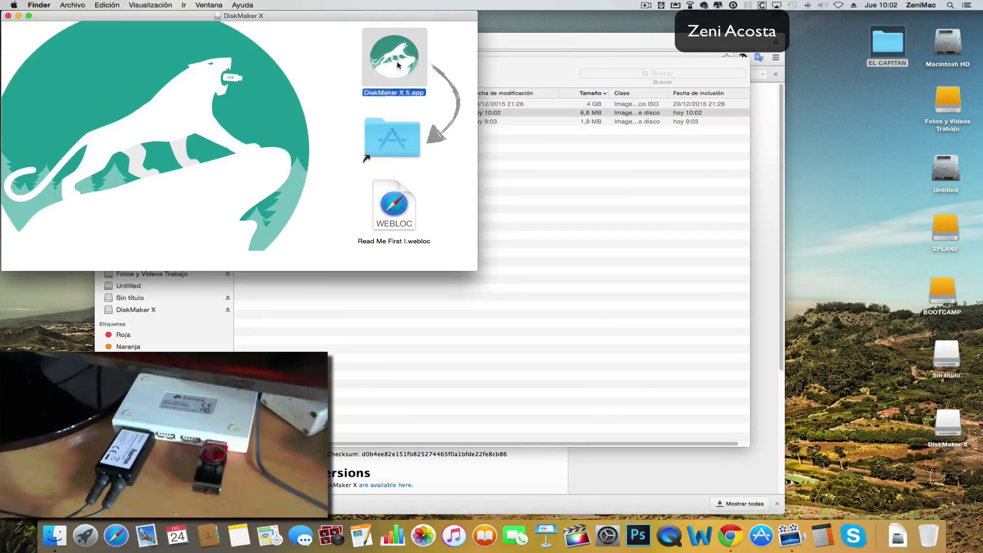
click(7, 16)
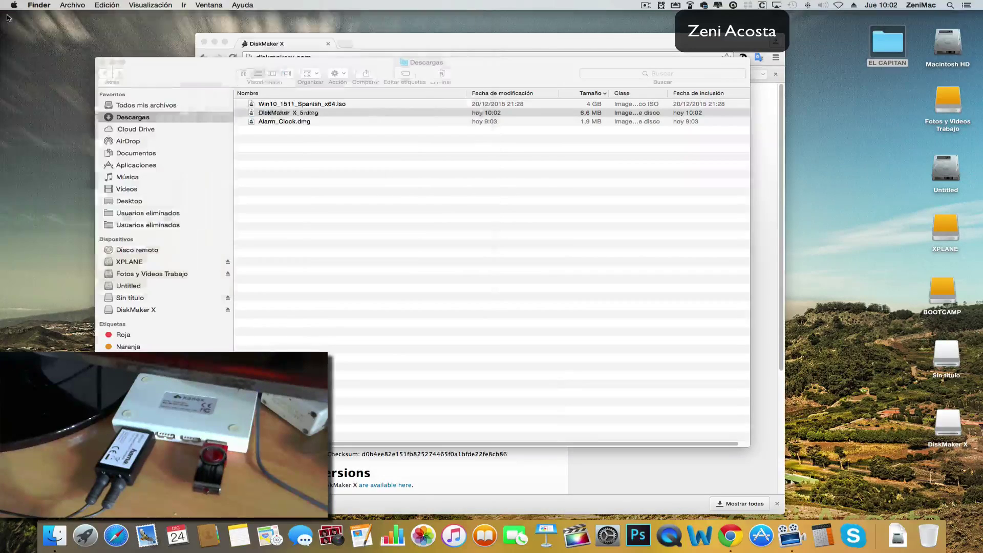
click(396, 47)
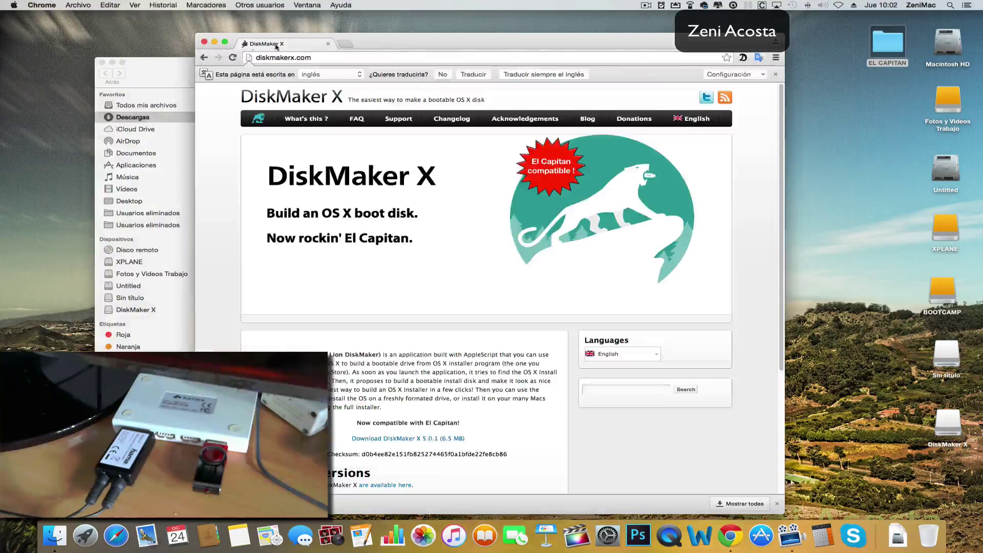
click(205, 43)
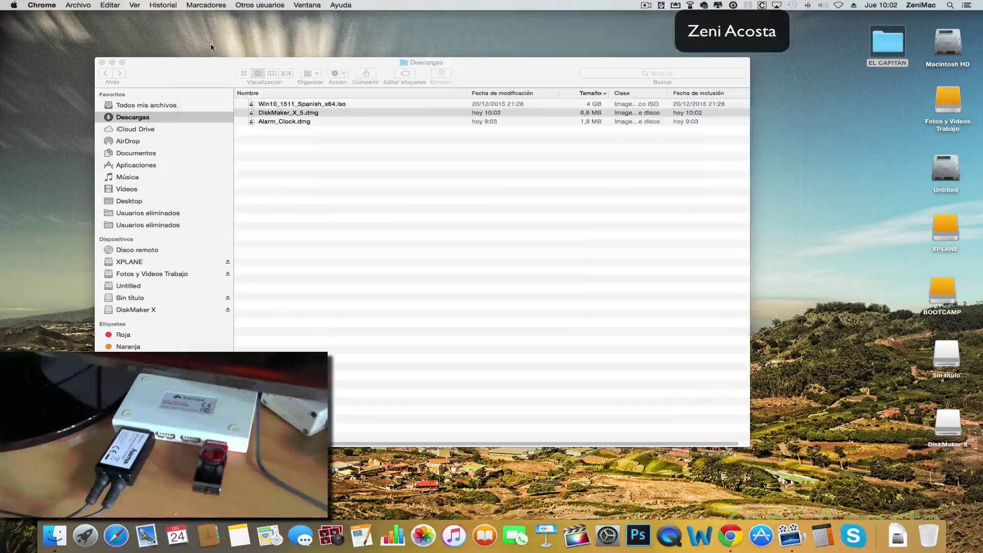
click(102, 62)
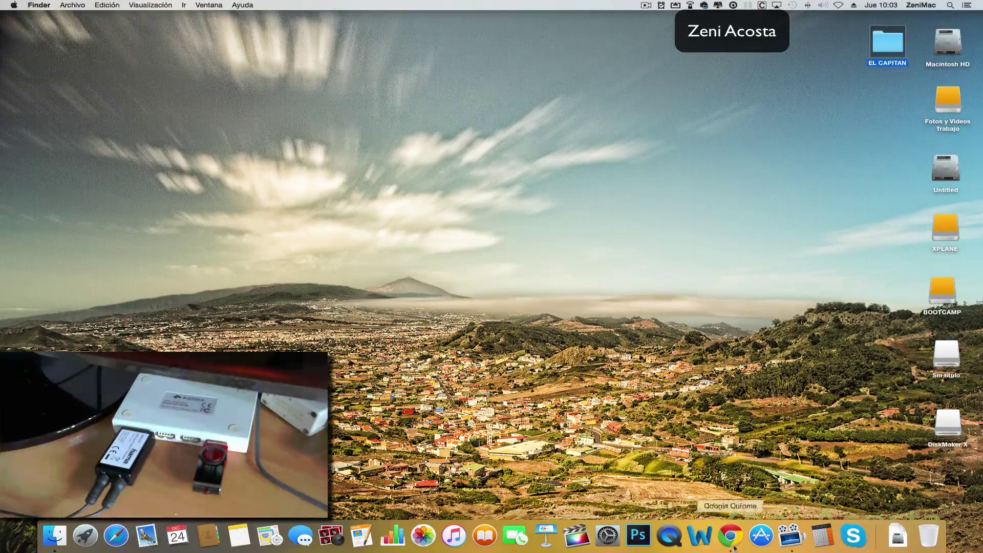
View the OS X El Capitan download page in the App Store, and close the store window.
click(761, 535)
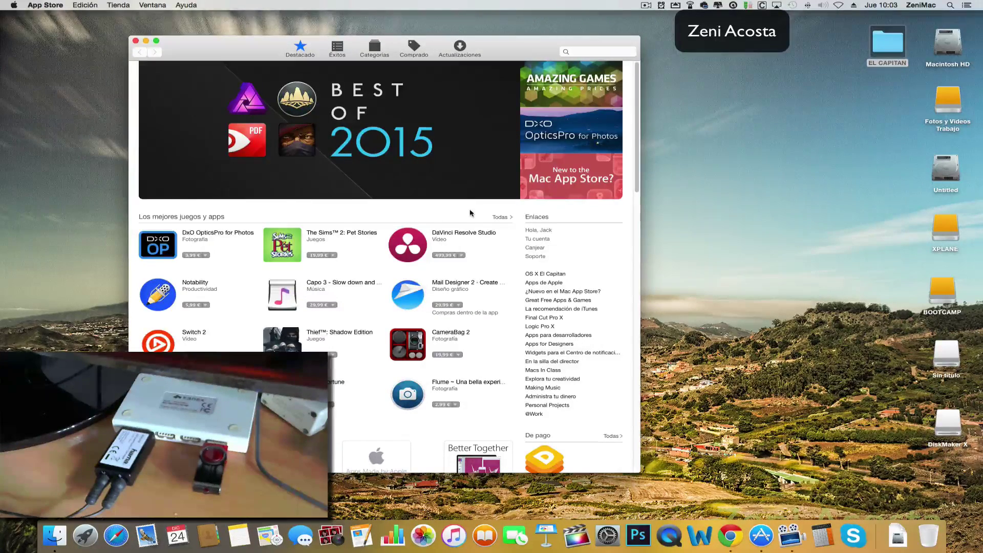
scroll(351, 201, down, 5)
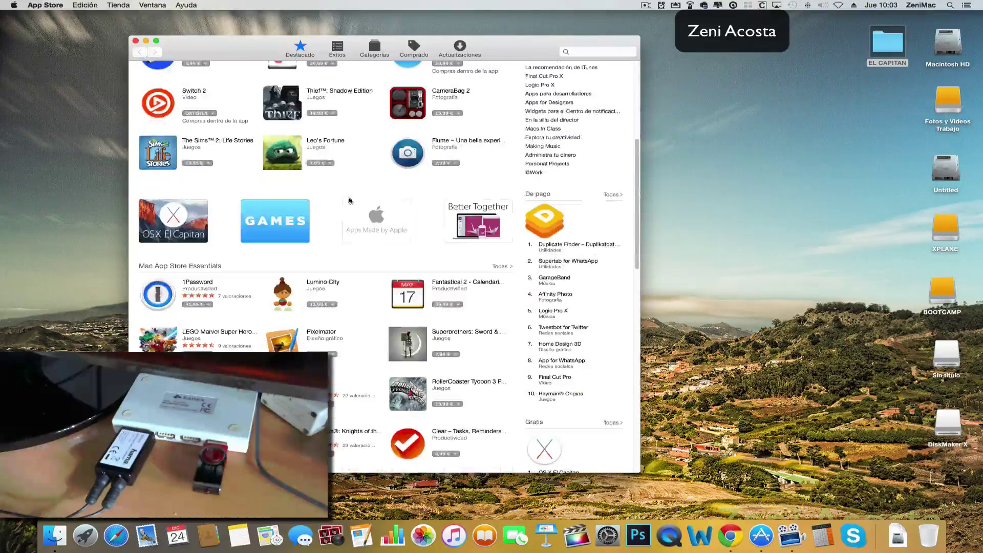
click(184, 220)
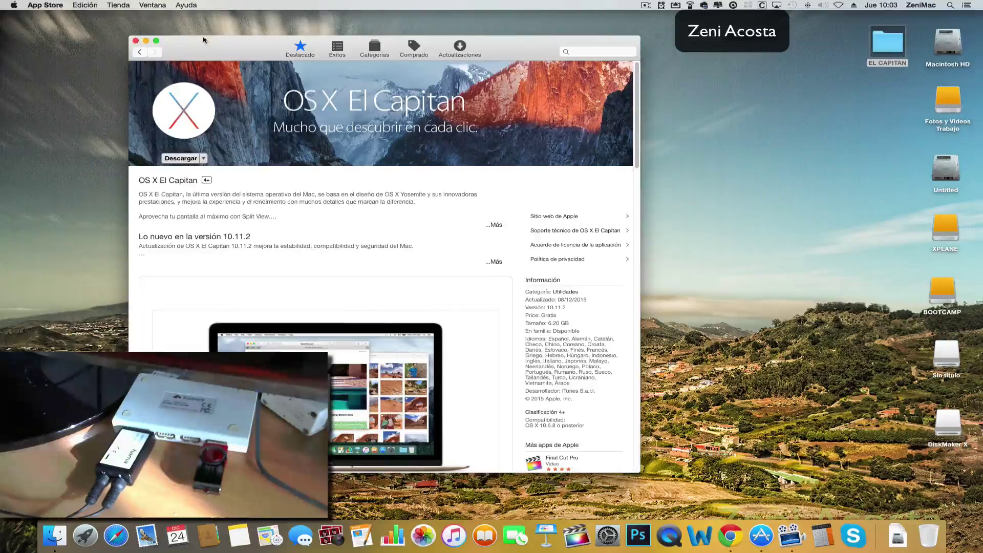
drag(166, 41, 273, 47)
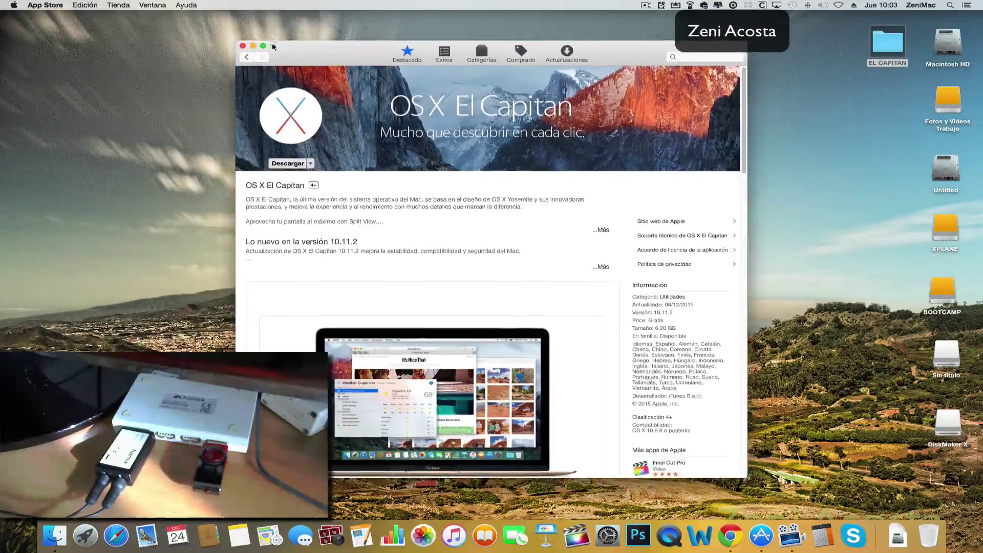
click(243, 46)
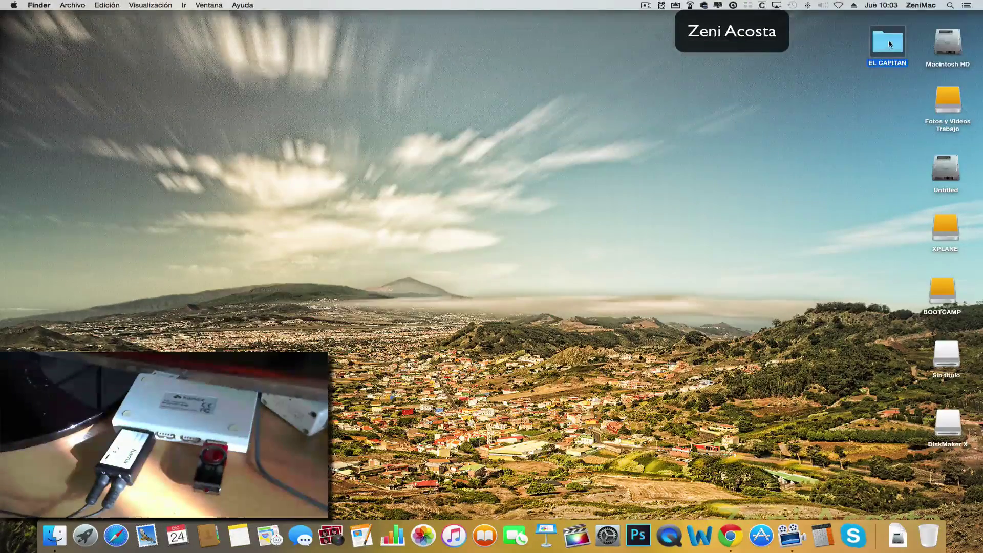
Check the EL CAPITAN desktop folder for the OS X El Capitan installer, and close the folder.
drag(889, 43, 883, 41)
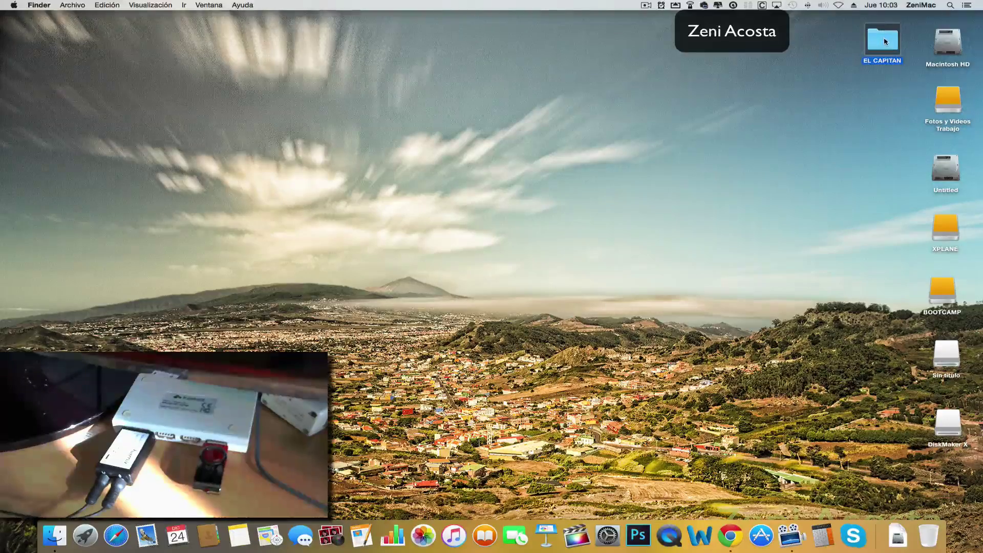
double_click(884, 41)
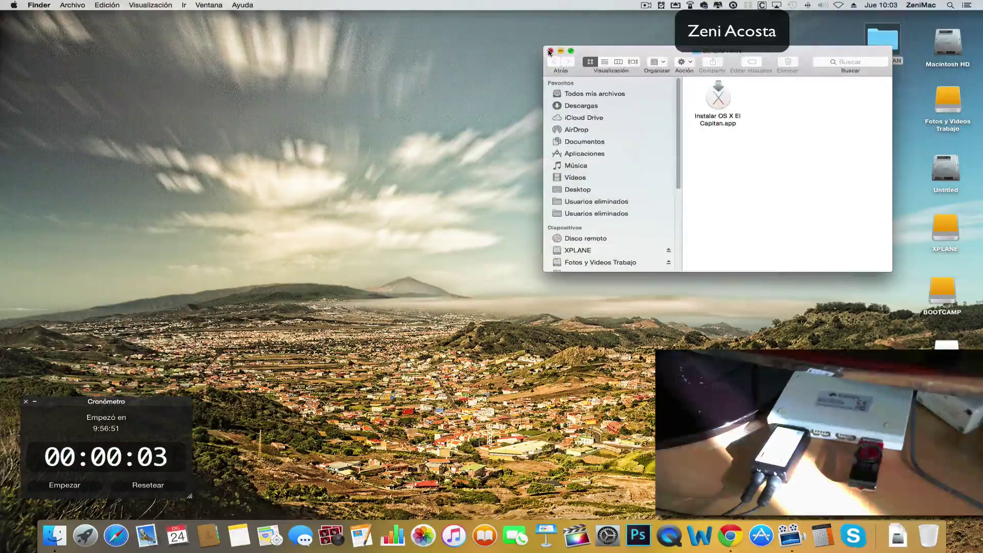
click(550, 51)
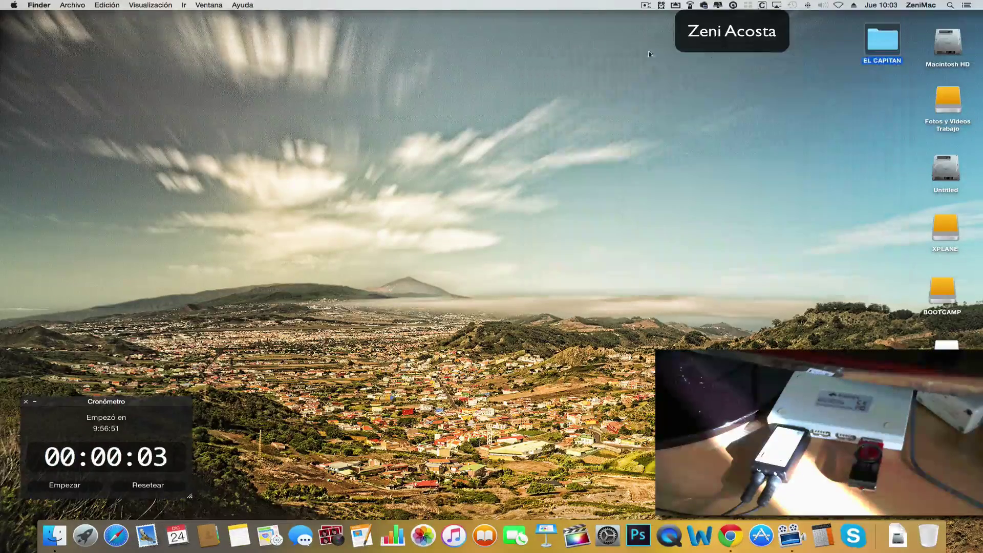
Find DiskMaker X 5.app with a Spotlight search for "disk" and launch it.
click(951, 5)
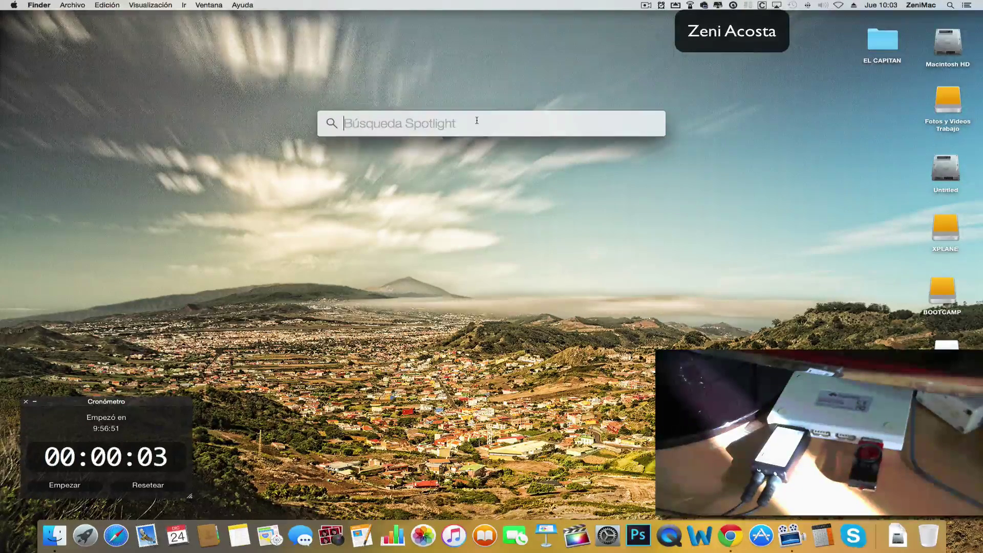
text(disk)
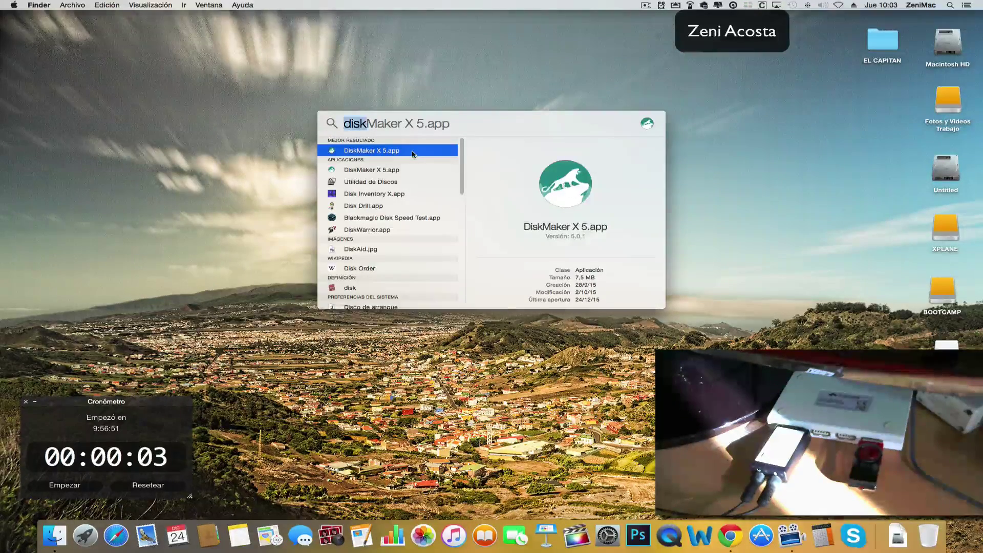
double_click(390, 153)
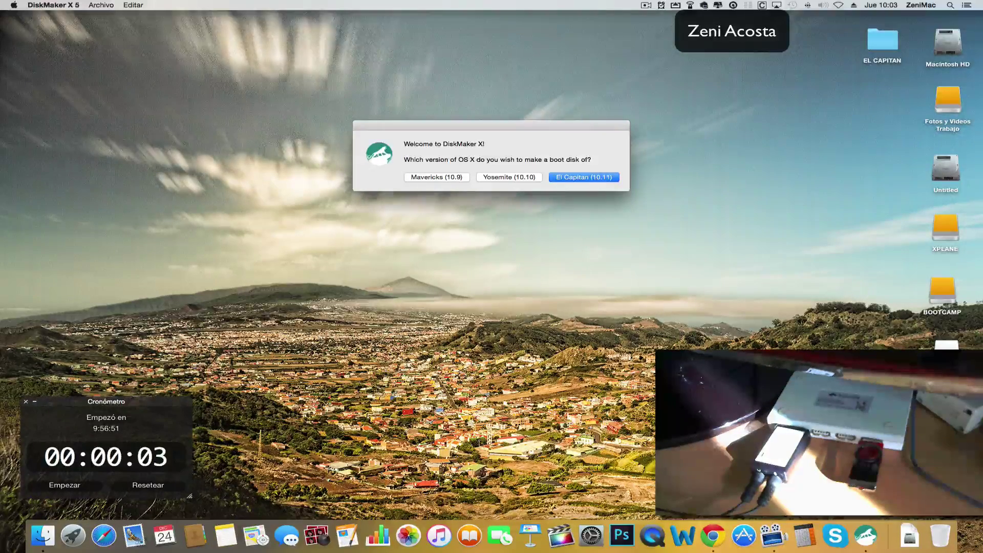
Reset the Cronómetro stopwatch and start a new timing run, keeping its default name.
mouse_move(149, 408)
mouse_down()
mouse_move(168, 359)
mouse_move(163, 387)
mouse_move(147, 398)
mouse_up()
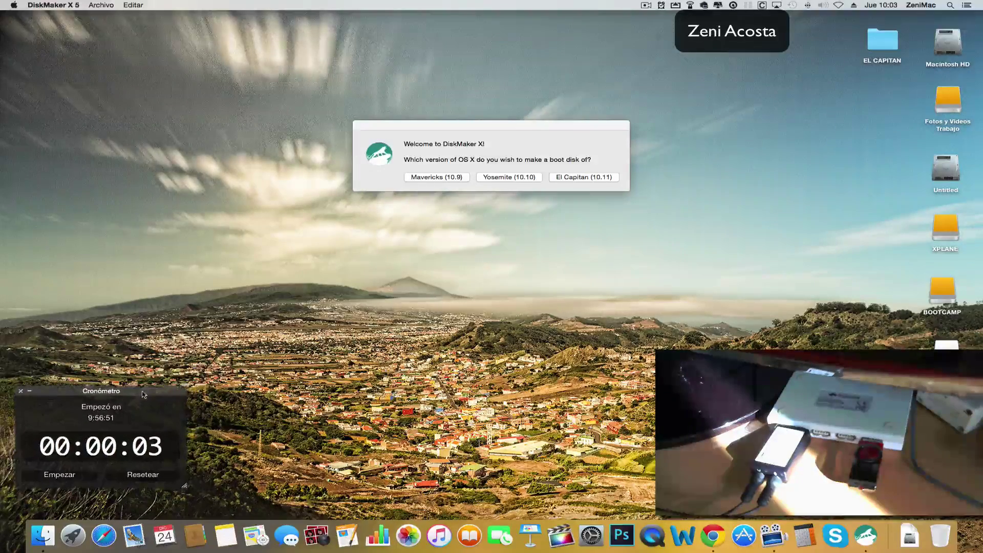
click(159, 478)
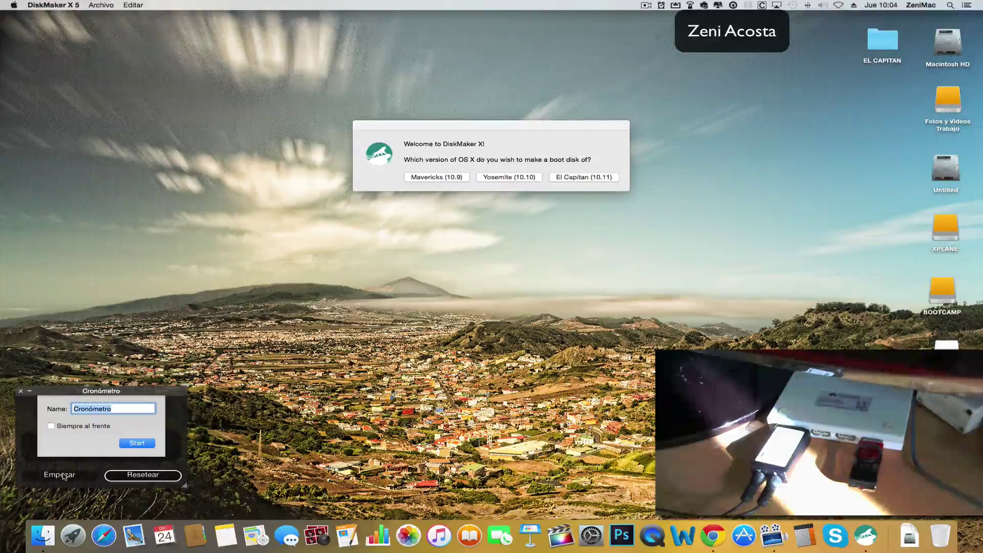
click(138, 444)
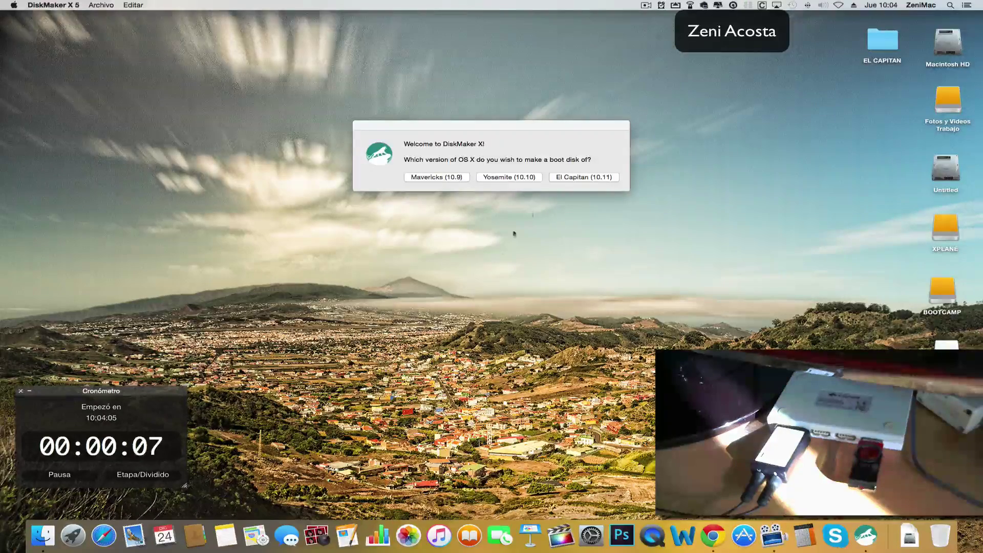
Choose El Capitan (10.11) as the boot disk version and Instalar OS X El Capitan.app from the EL CAPITAN folder as its installer.
click(592, 177)
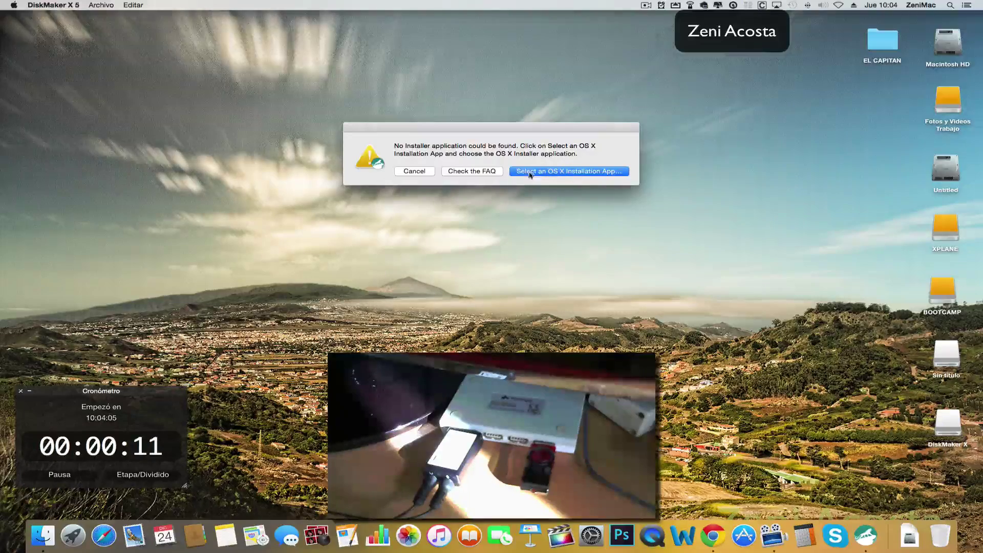
click(558, 172)
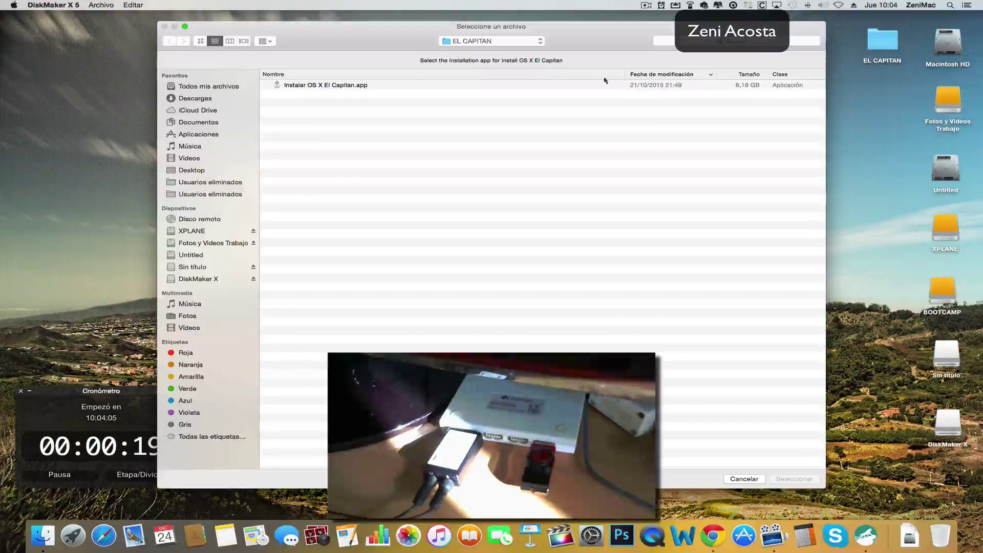
double_click(358, 85)
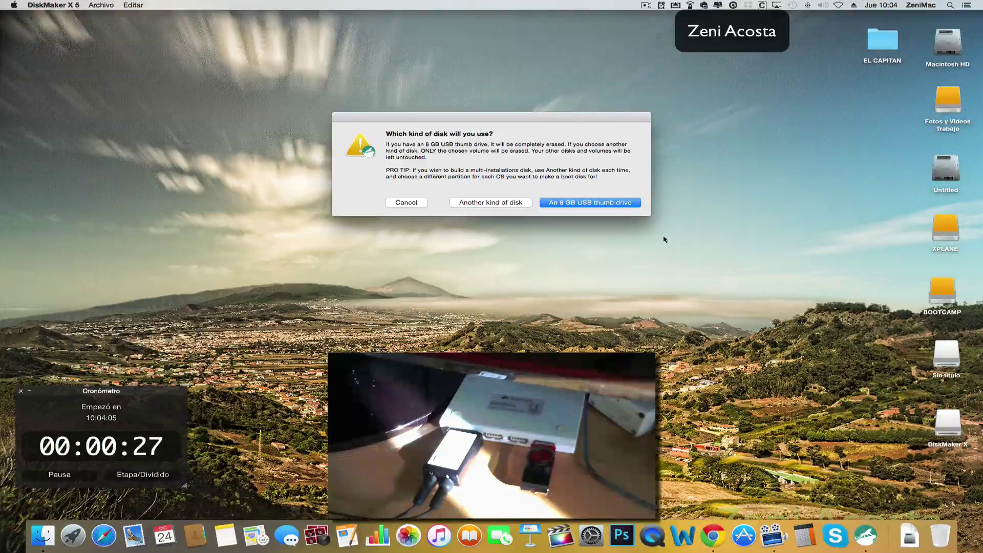
Choose an 8 GB USB thumb drive, select the Sin título volume, and approve erasing it to create the boot disk.
click(618, 203)
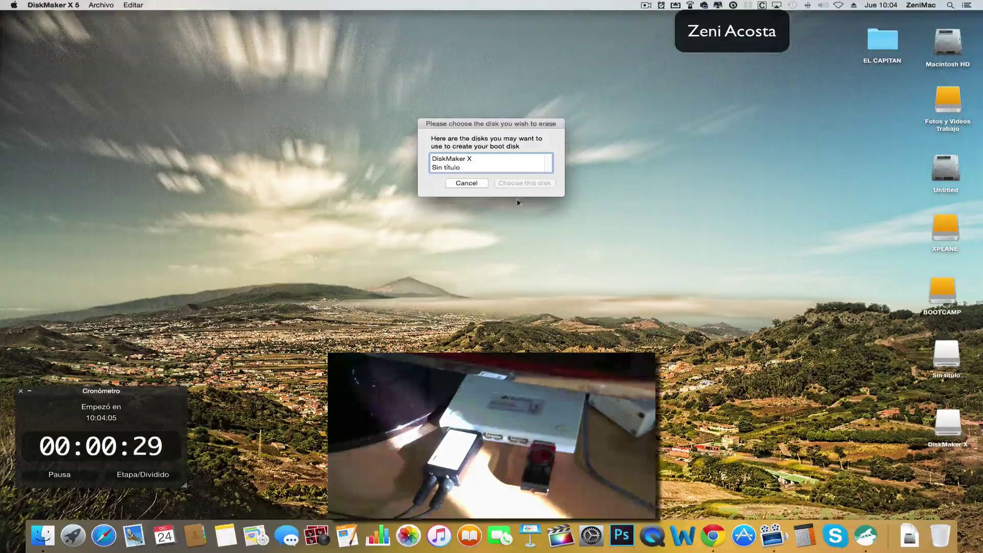
click(449, 168)
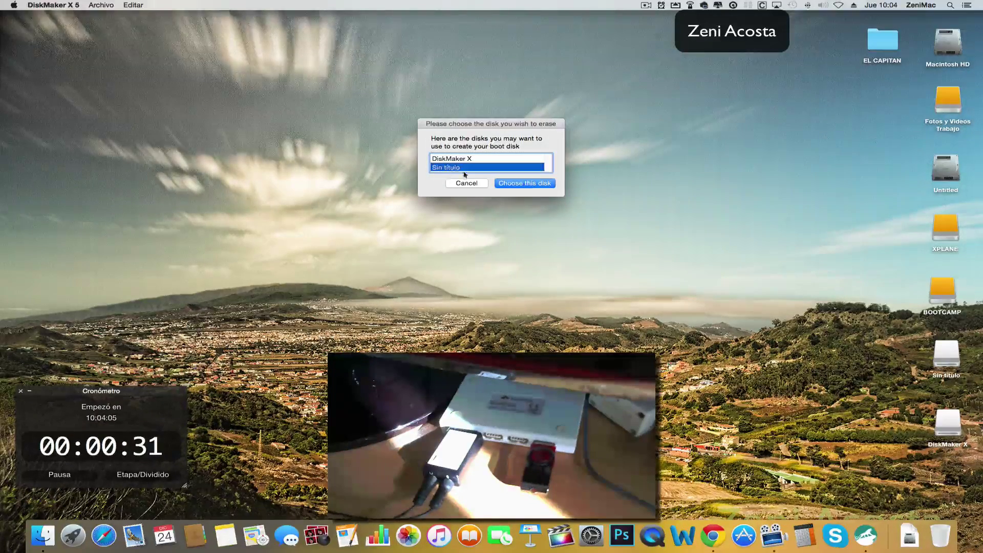
click(526, 185)
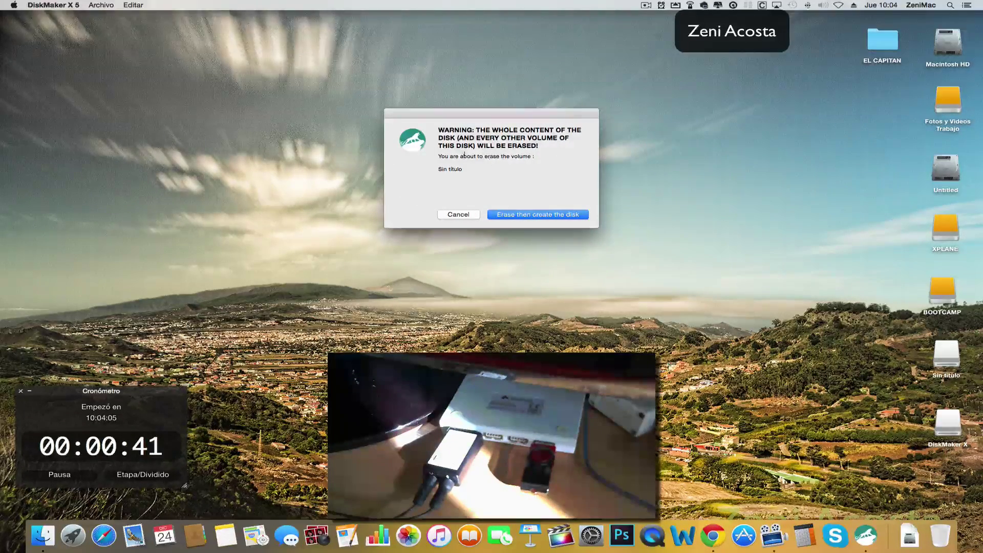
click(530, 215)
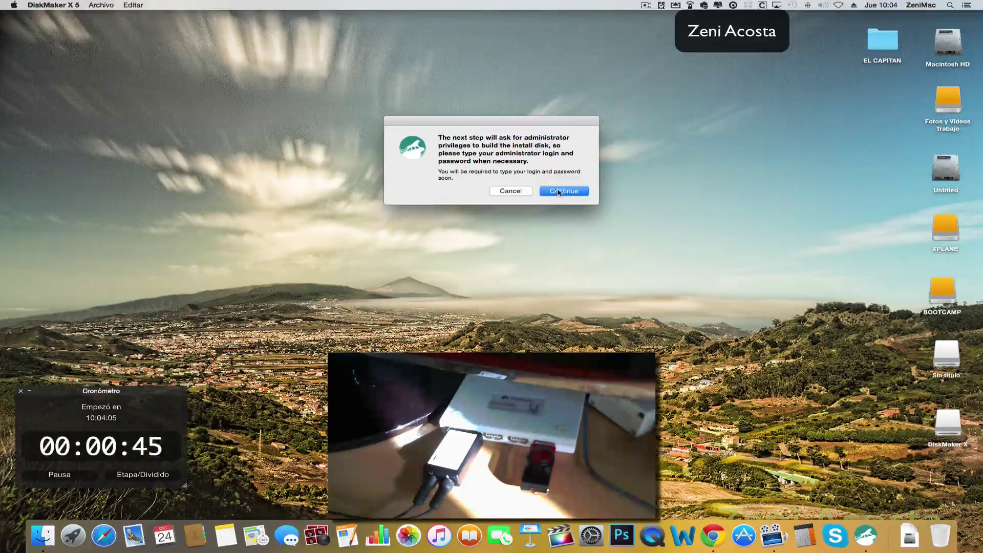
click(558, 195)
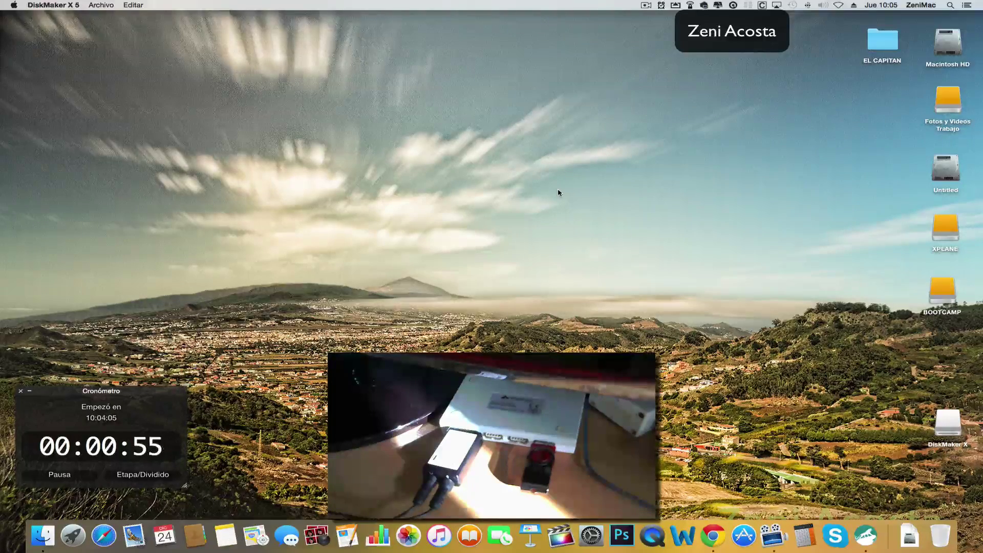
Authorize DiskMaker X 5 to make changes by entering the account password.
click(558, 193)
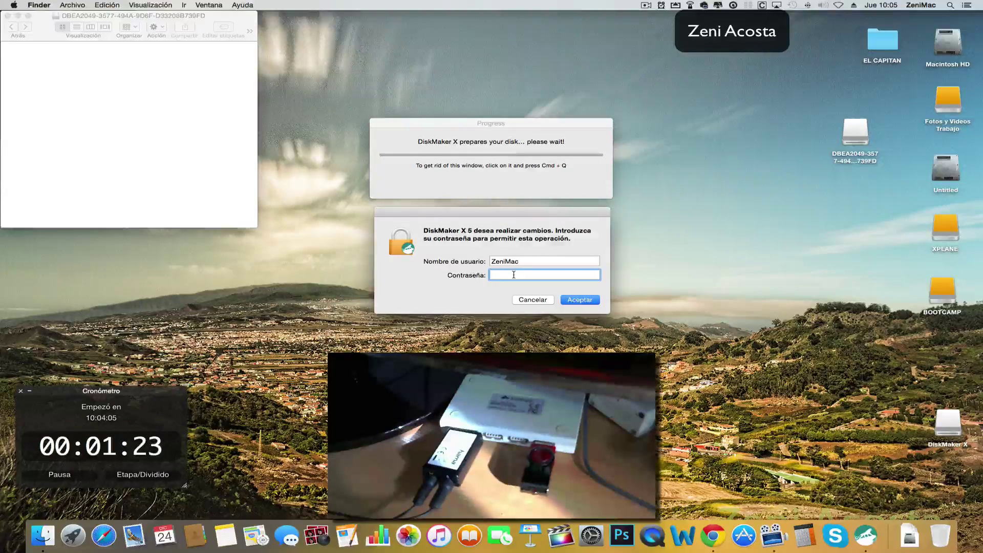
text(••••)
text(•)
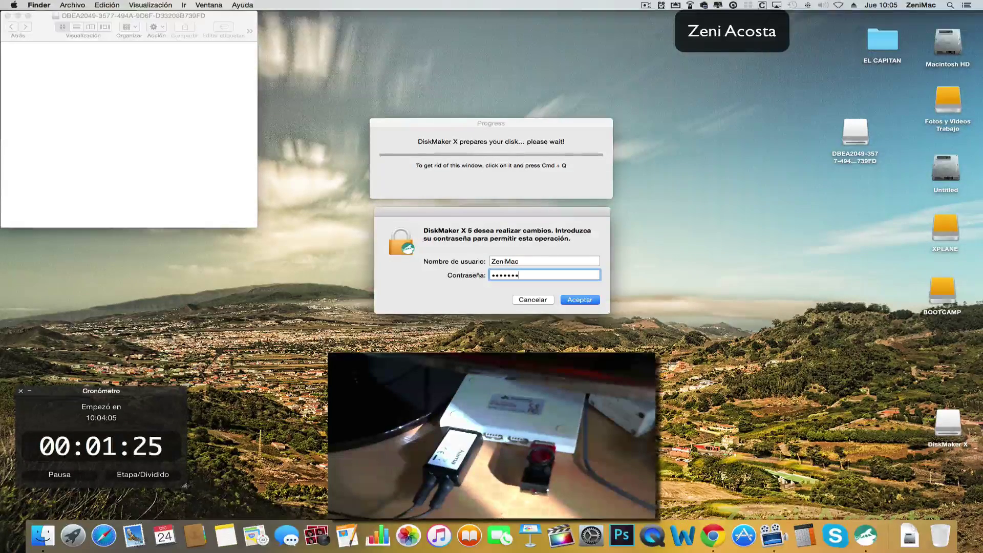
click(573, 300)
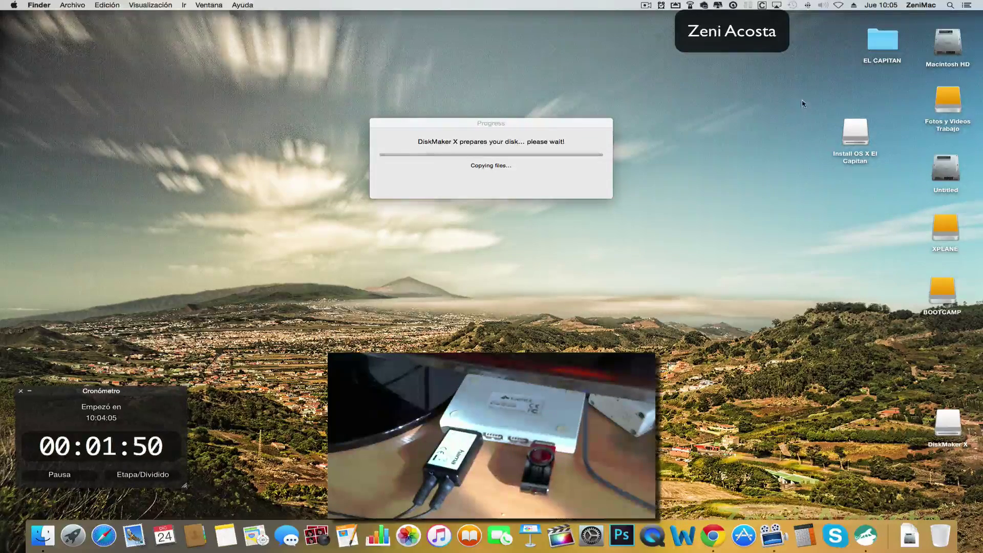
Place the Install OS X El Capitan disk icon just below the EL CAPITAN folder and move the Progress window clear of the desktop icons.
drag(855, 134, 891, 97)
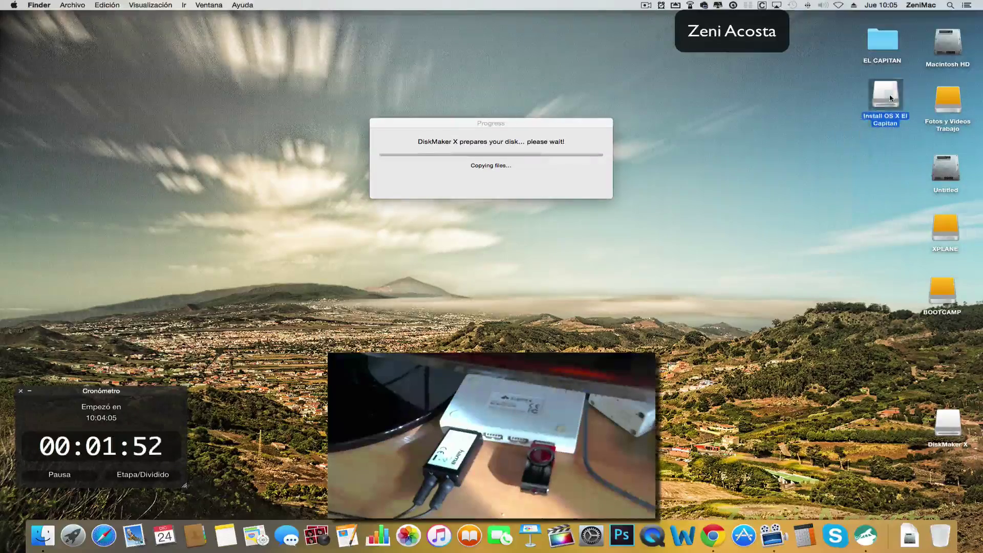
click(883, 41)
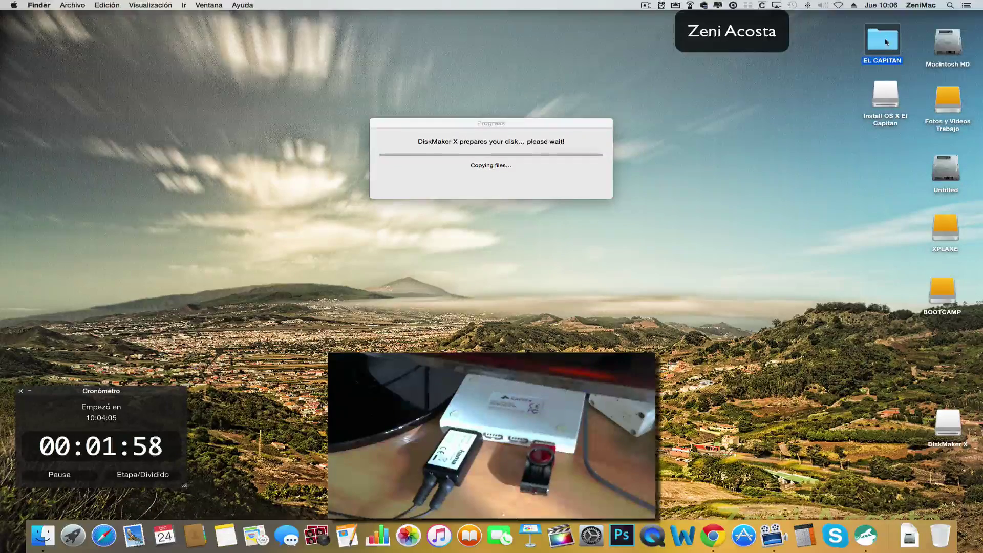
drag(555, 123, 759, 64)
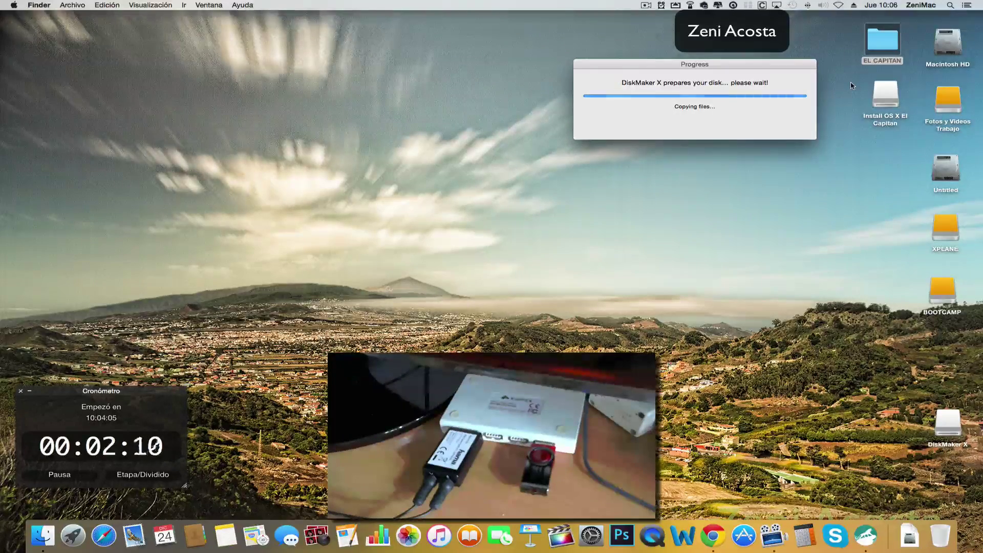
drag(660, 65, 743, 151)
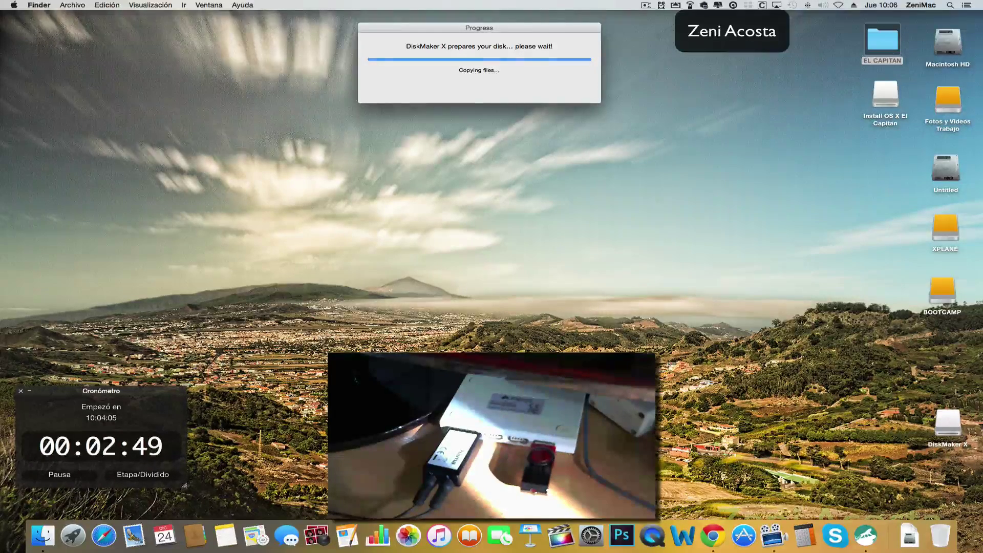
Show the information for the Install OS X El Capitan disk and check its used space during the file copy.
click(889, 95)
key(super+i)
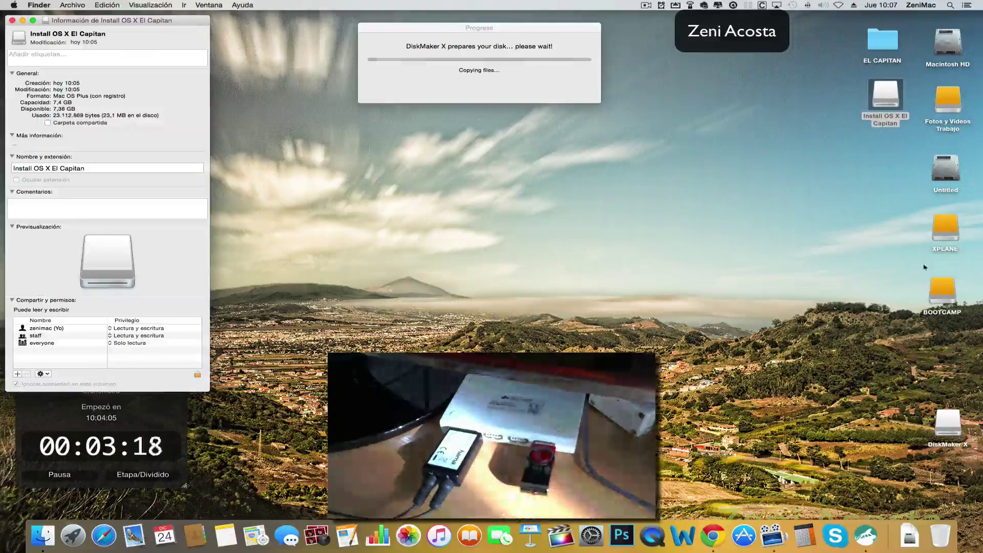
click(947, 423)
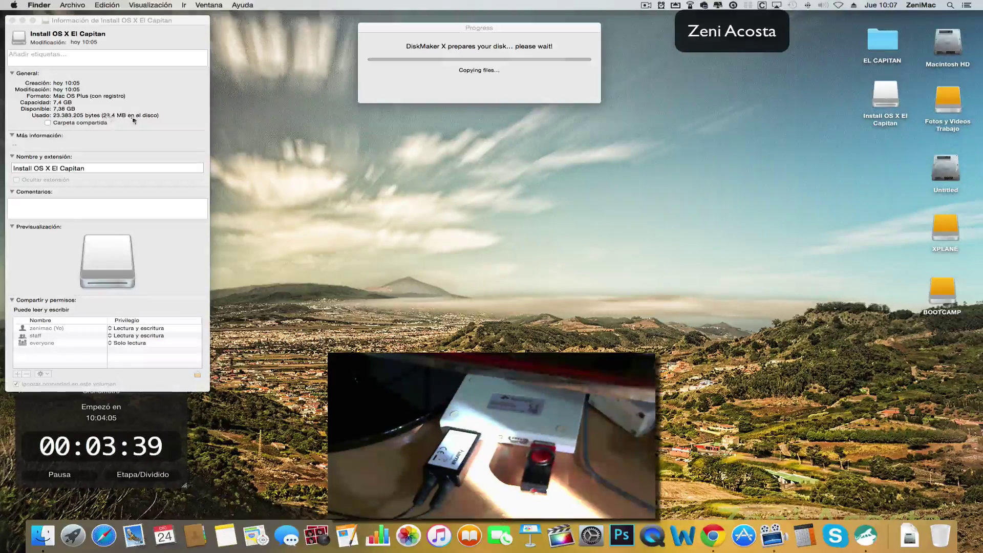
click(107, 120)
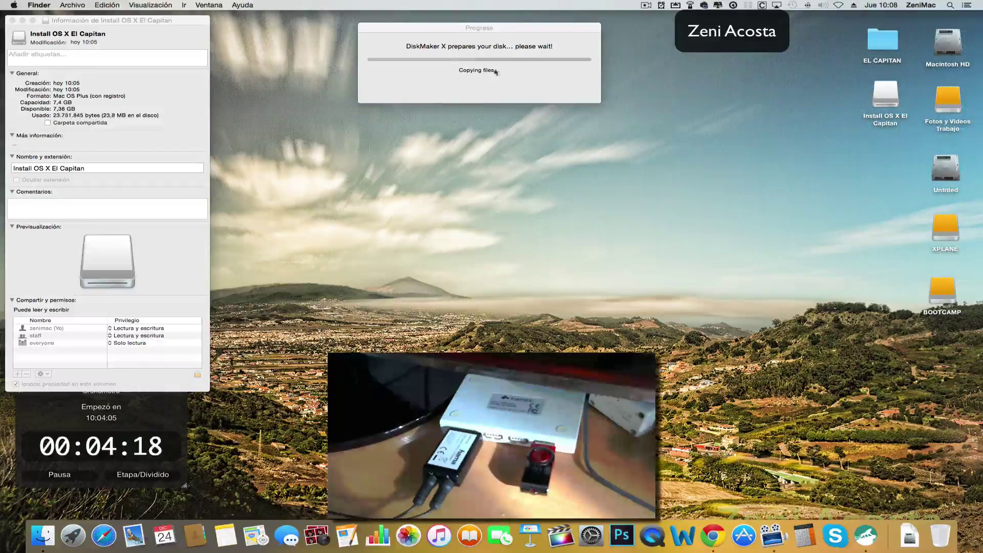
click(498, 43)
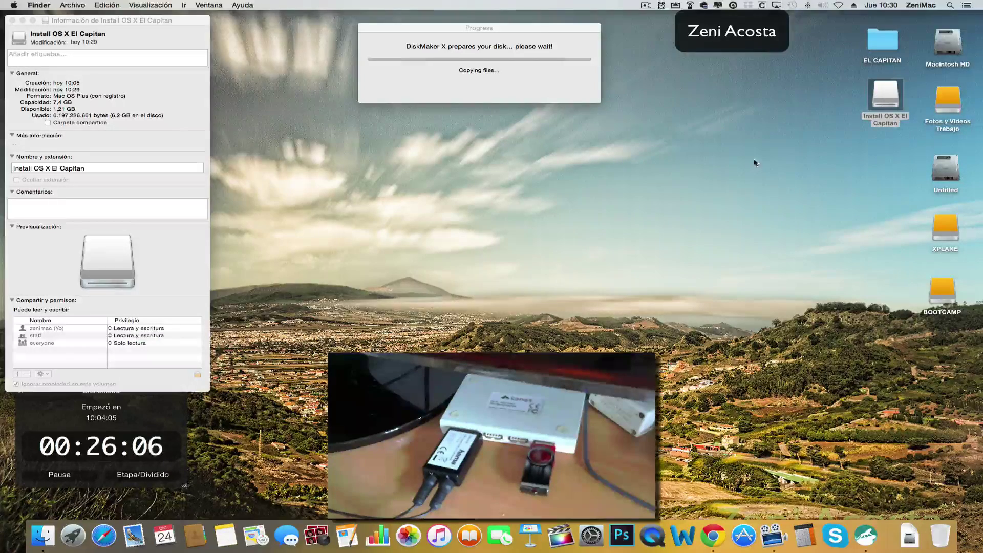
Open the Install OS X El Capitan disk and view the information for Instalar OS X El Capitan.app, moving it clear of the other windows.
click(888, 93)
double_click(888, 93)
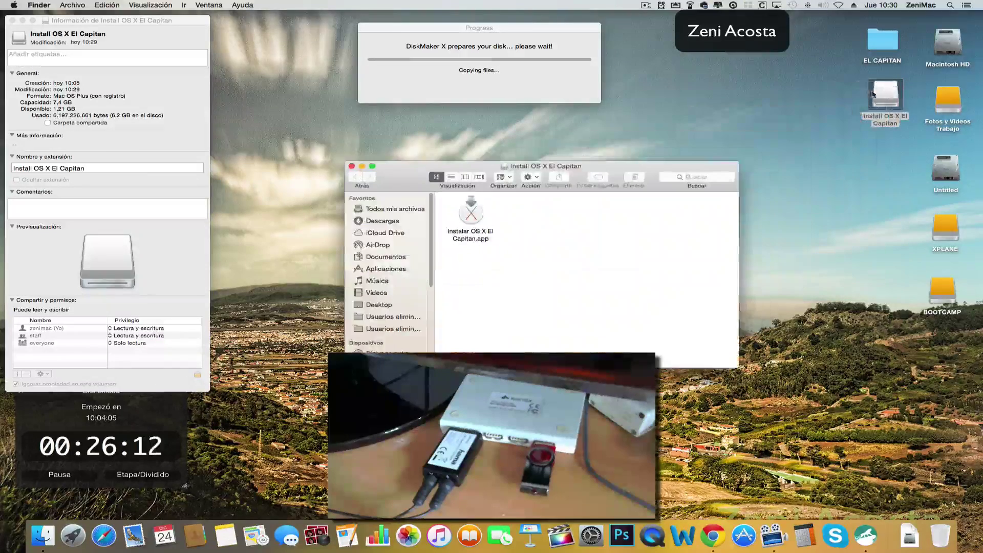
click(470, 213)
right_click(473, 211)
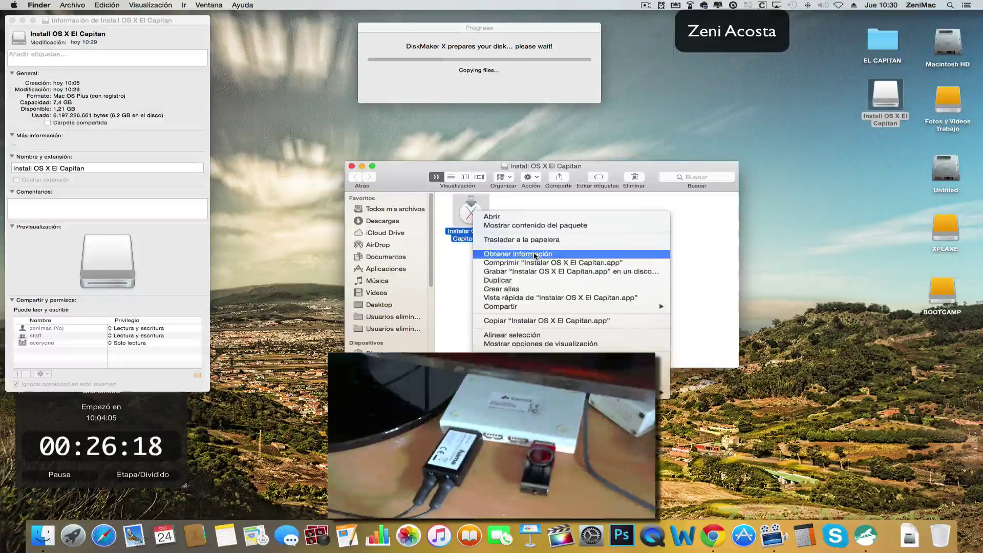
click(535, 254)
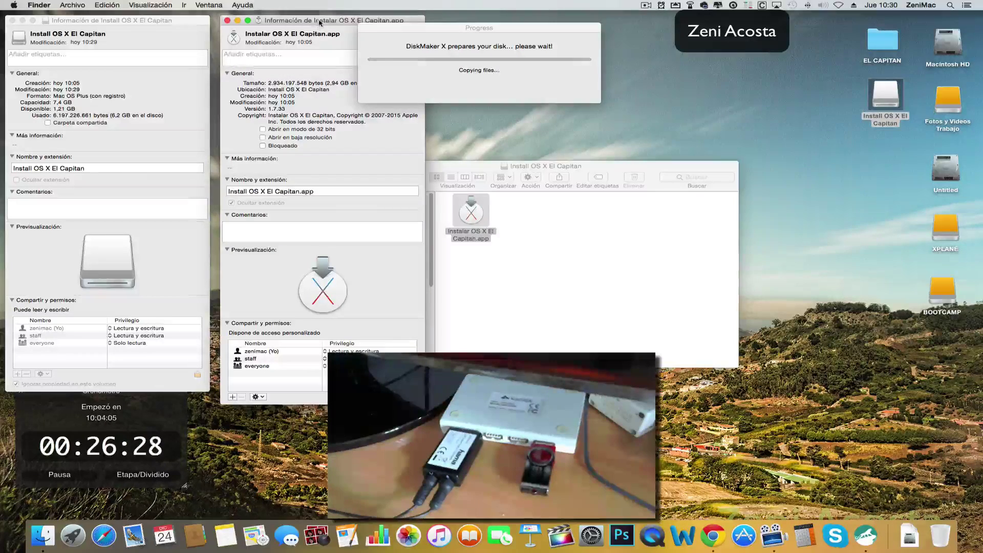
drag(319, 26, 291, 60)
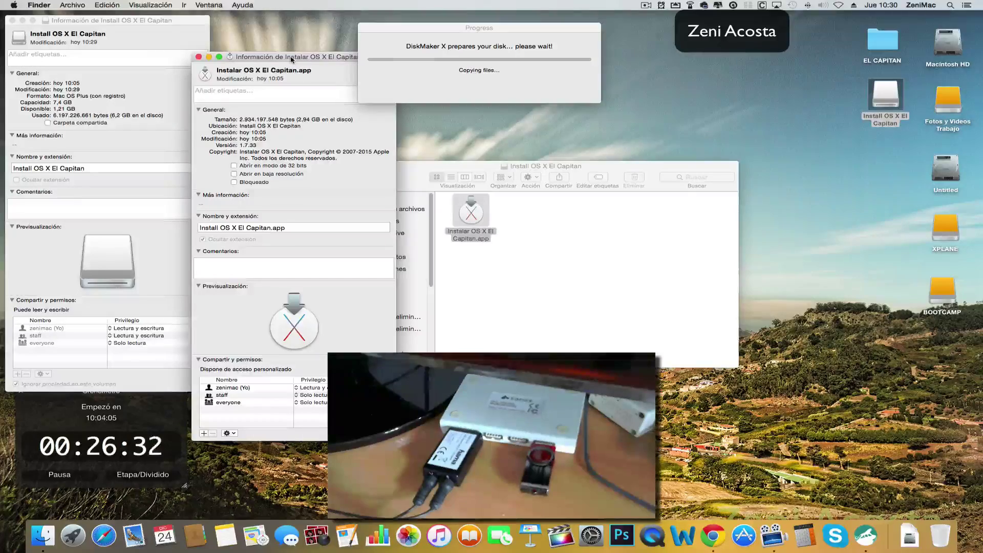
drag(291, 60, 740, 54)
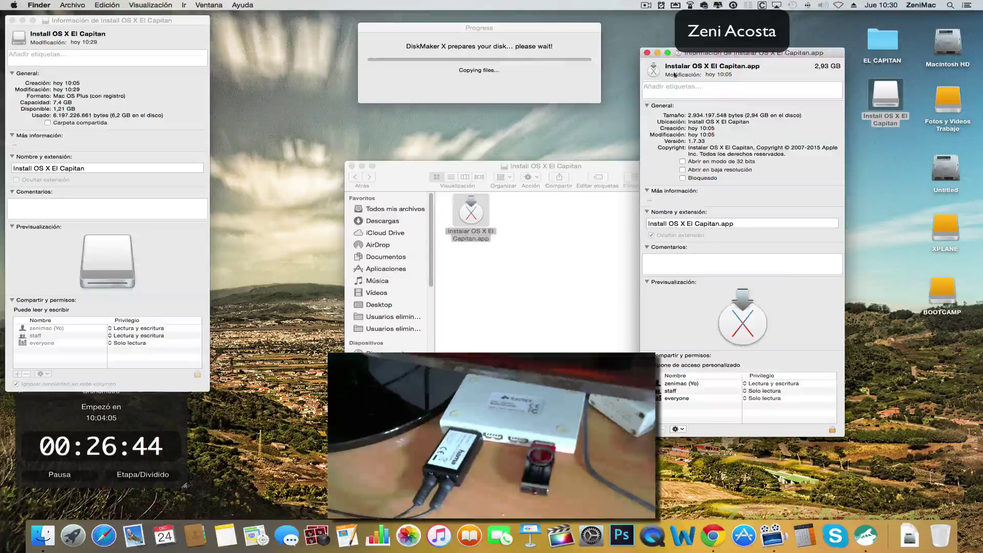
Close the information window of Instalar OS X El Capitan.app and the Finder window of the Install OS X El Capitan disk.
click(647, 53)
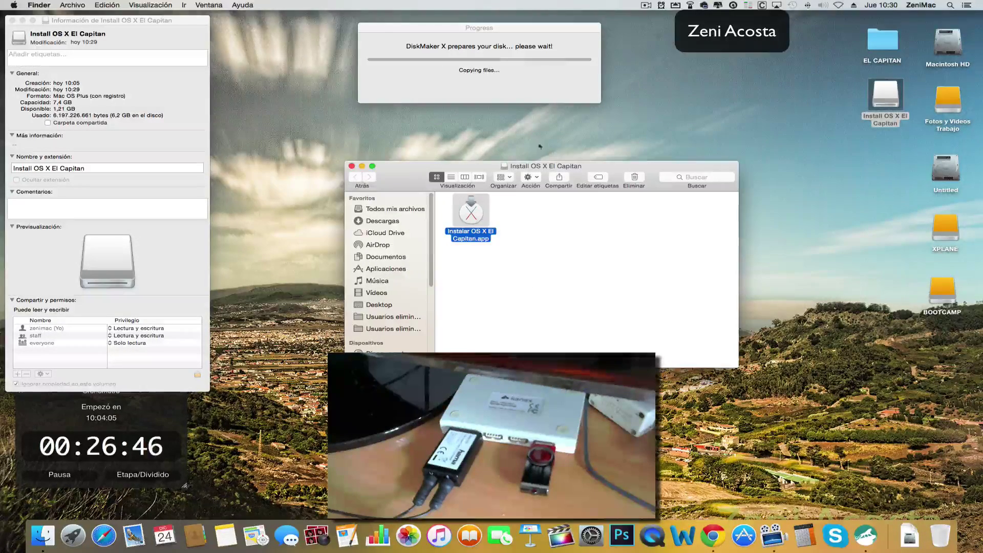
drag(394, 178, 436, 169)
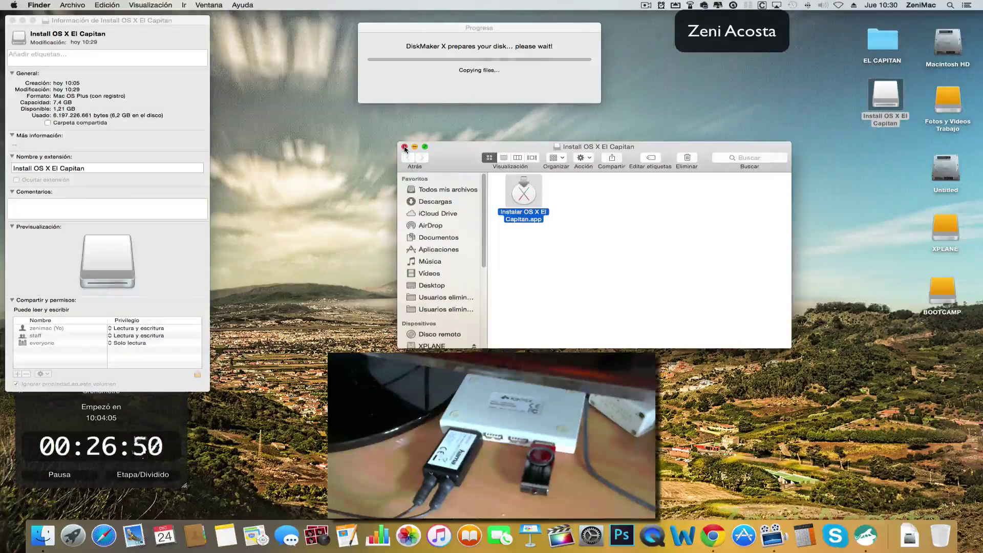
click(404, 147)
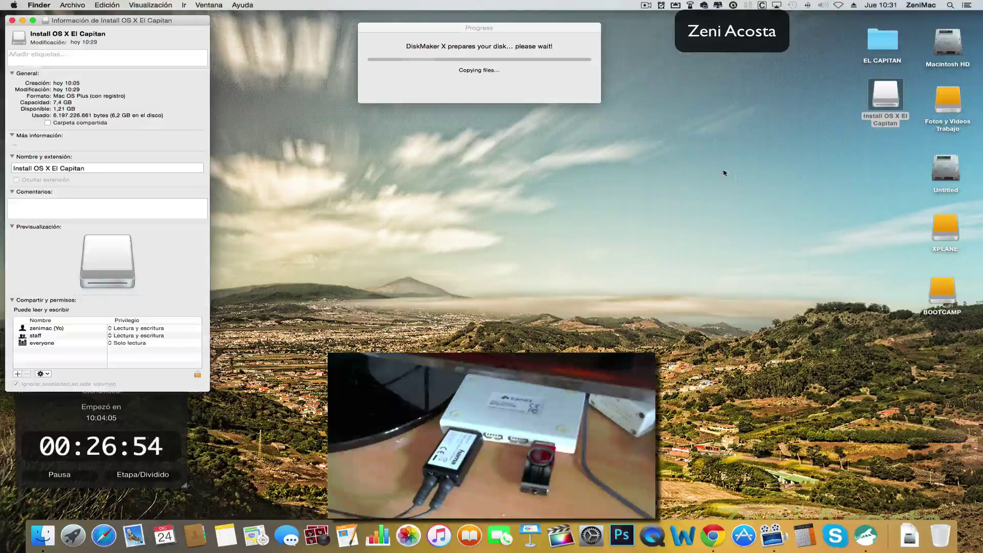
click(600, 97)
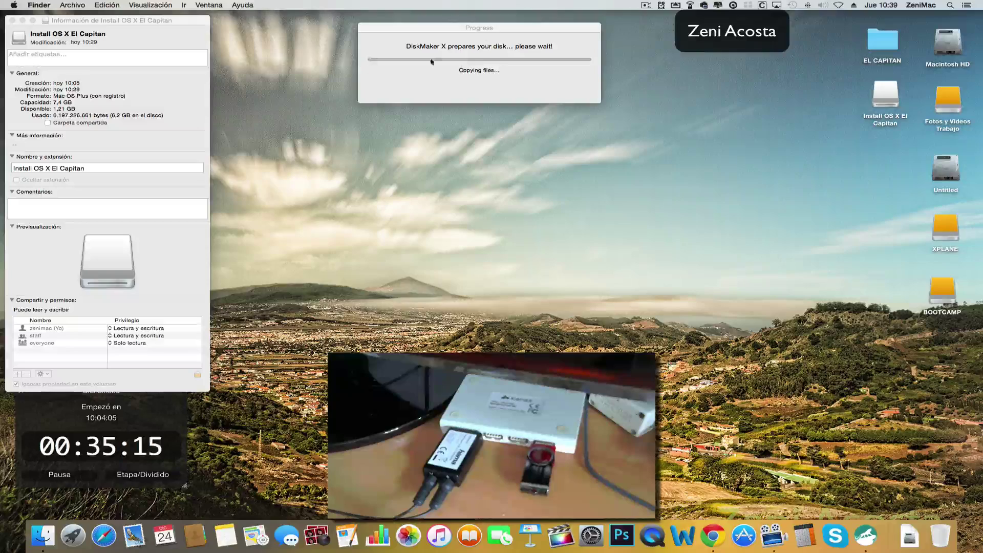
click(453, 32)
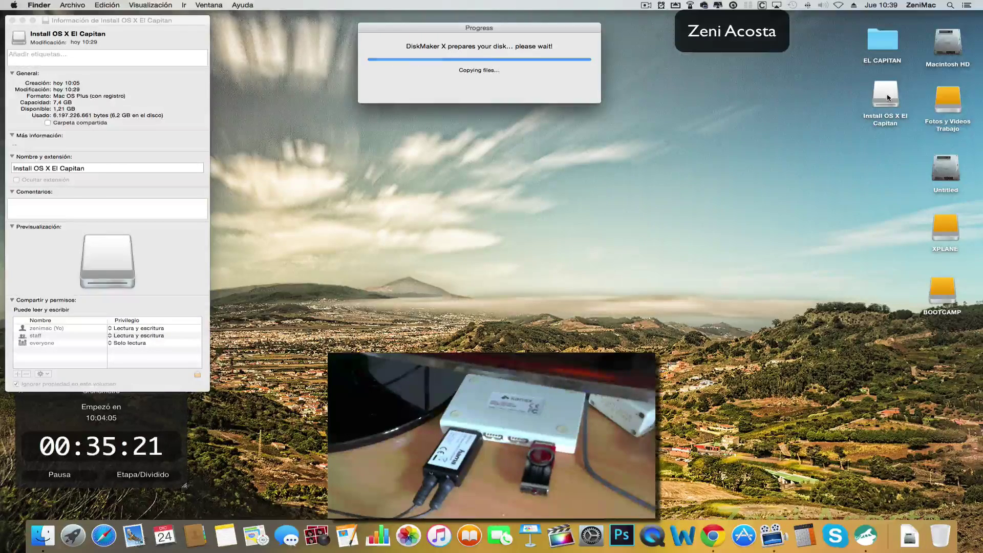
mouse_move(890, 98)
mouse_down()
mouse_move(872, 102)
mouse_move(880, 94)
mouse_up()
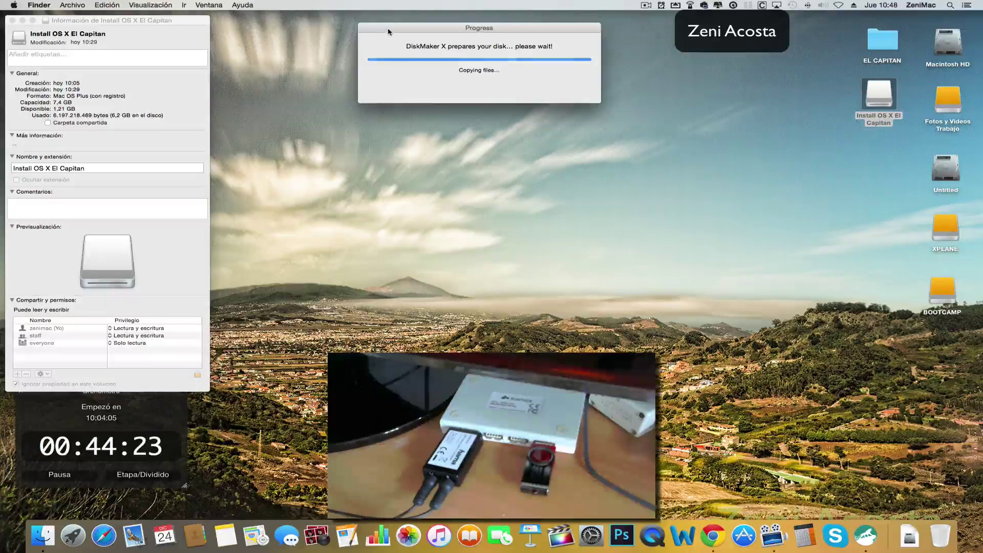
Force quit DiskMaker X 5 and approve losing its unsaved changes.
click(14, 6)
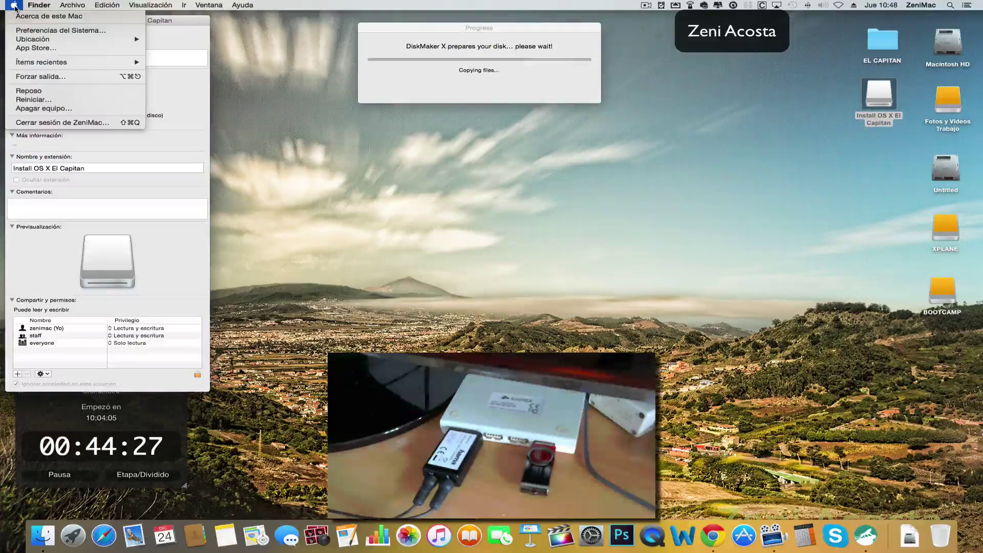
click(51, 77)
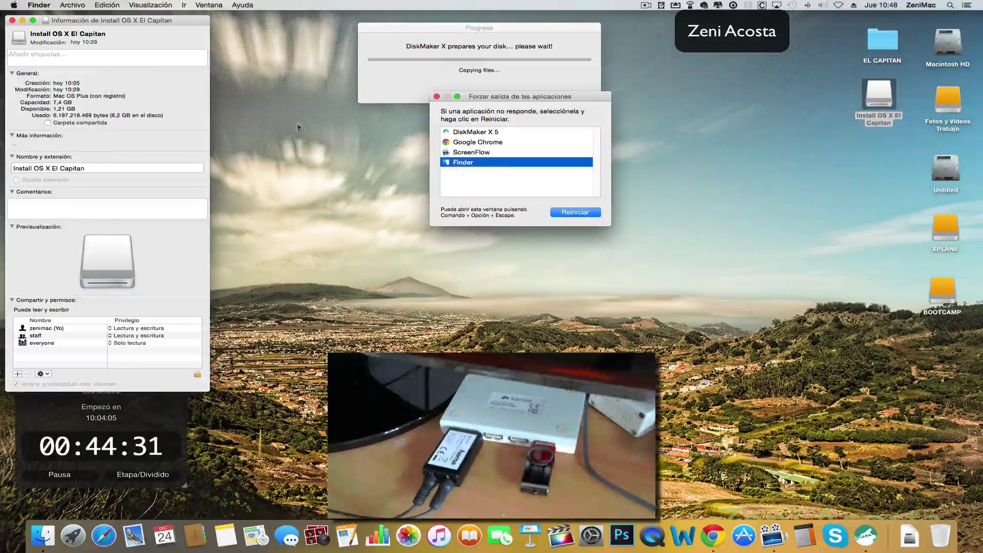
click(478, 133)
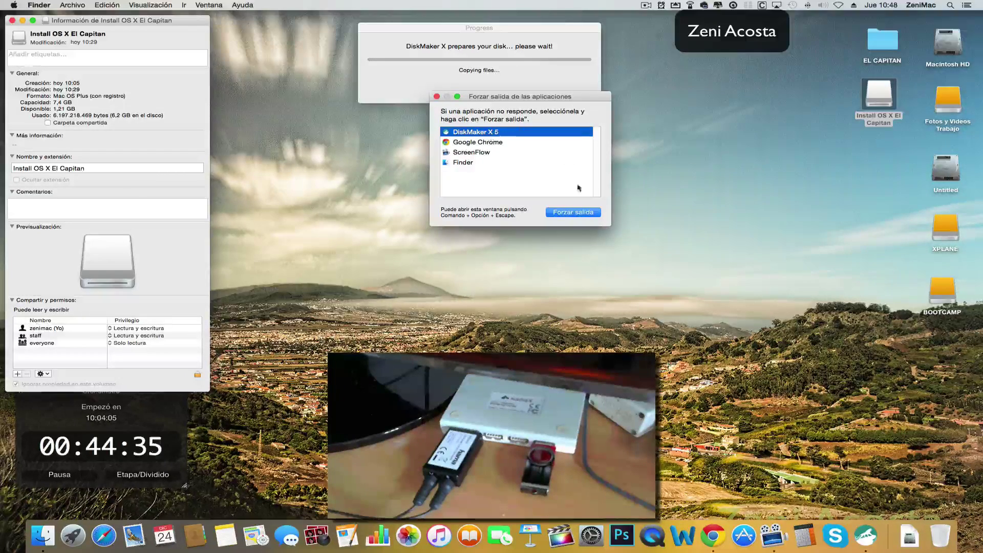
click(576, 212)
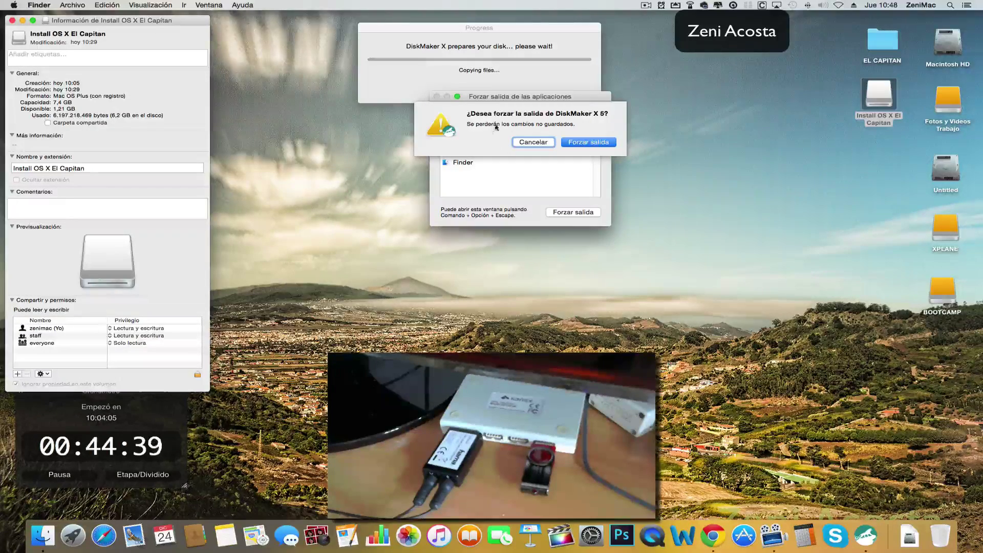
click(594, 144)
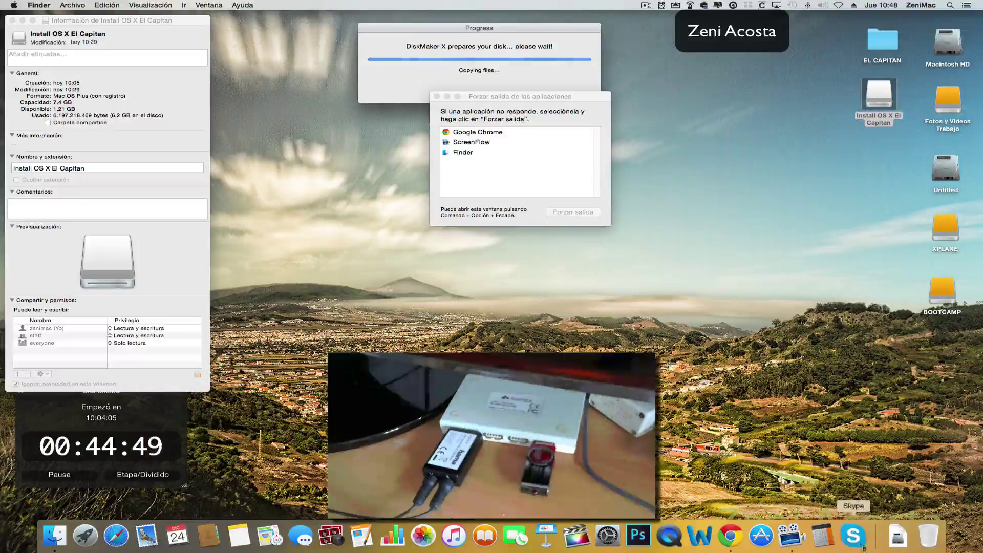
Close the force-quit window and the information window of the Install OS X El Capitan disk.
drag(416, 34, 456, 32)
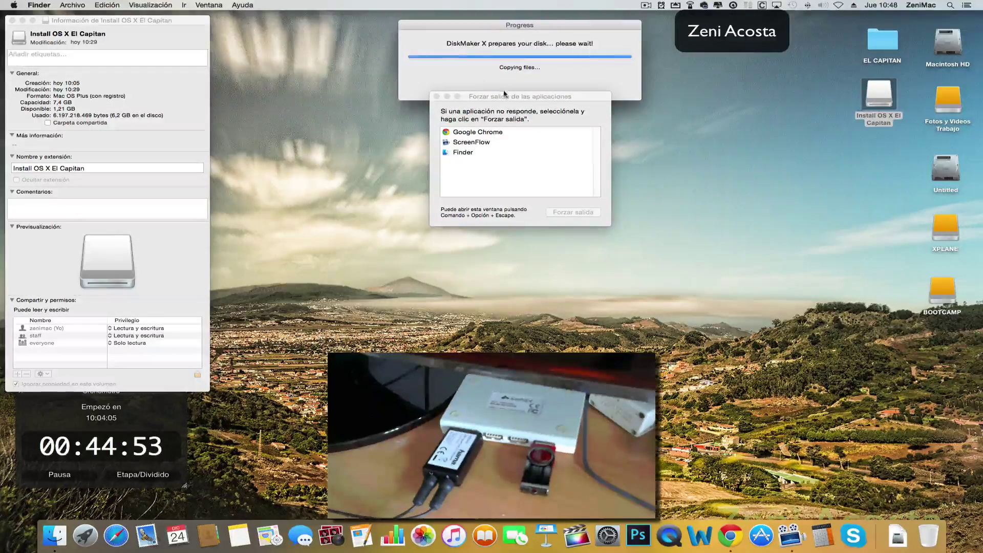
drag(451, 96, 499, 145)
click(485, 146)
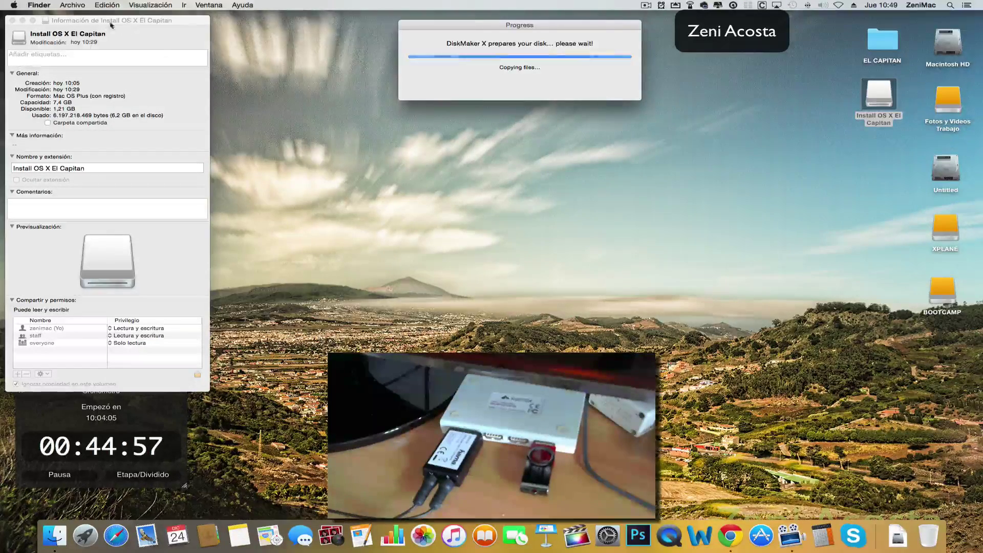
click(12, 22)
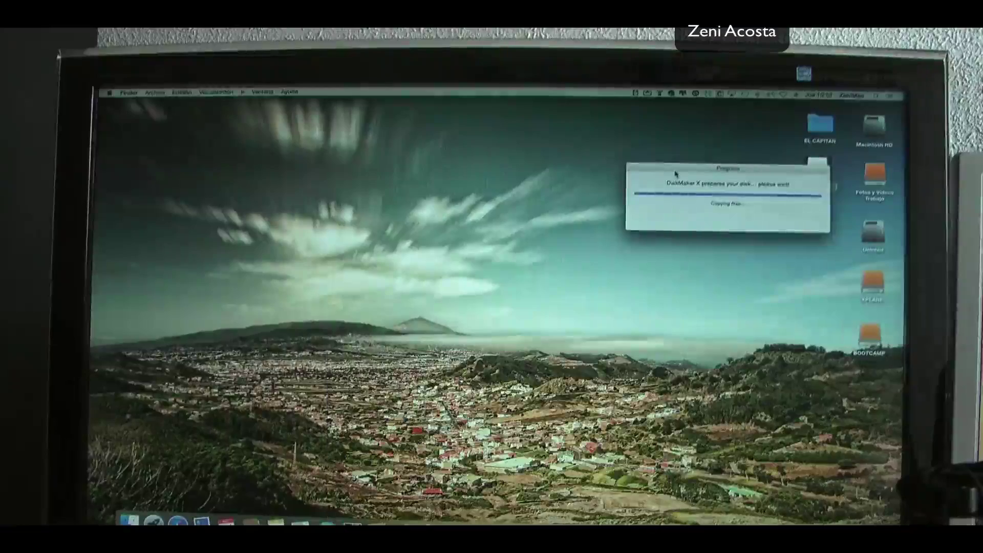
Restart the Mac and confirm the restart, leaving the option to reopen windows off.
click(108, 92)
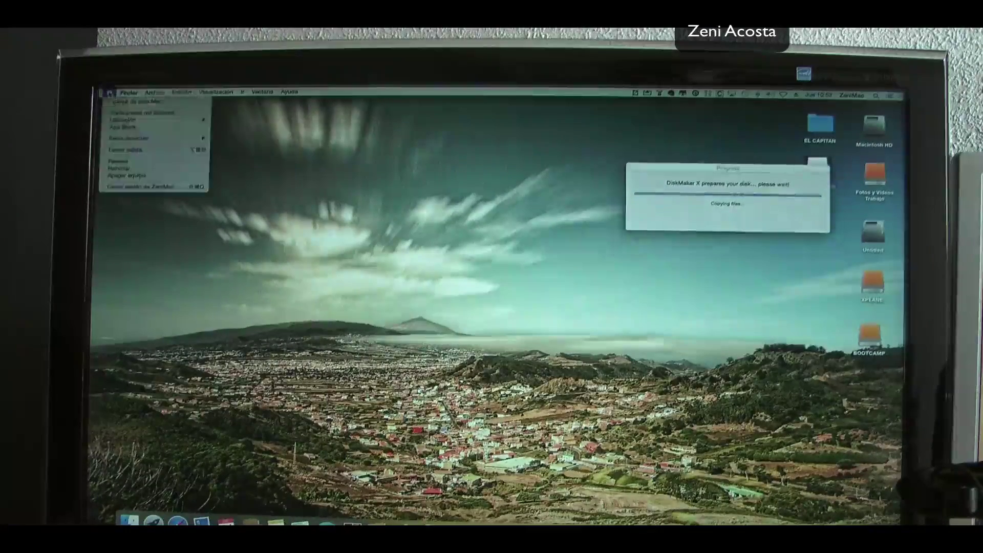
click(128, 169)
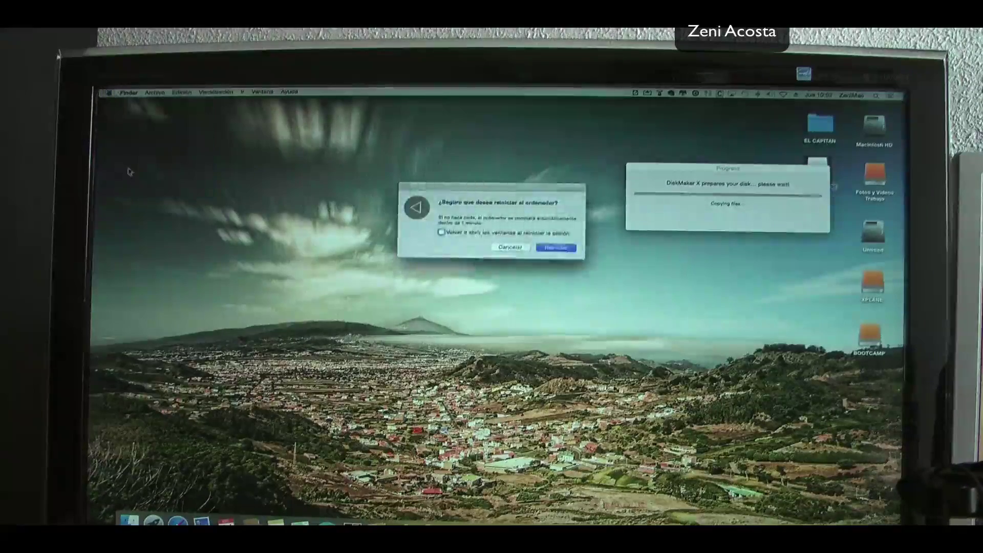
click(554, 249)
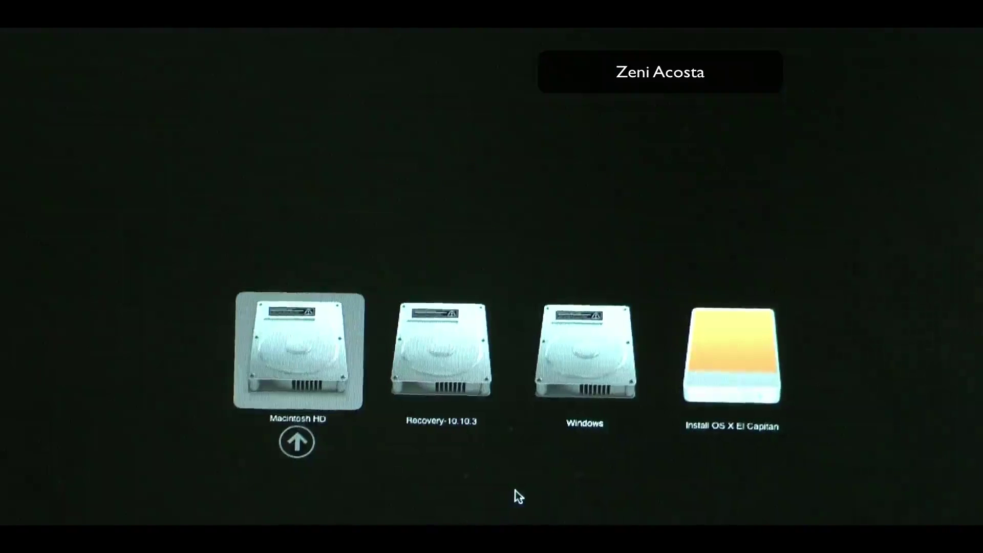
Choose Install OS X El Capitan as the startup disk and boot from it.
key(Right)
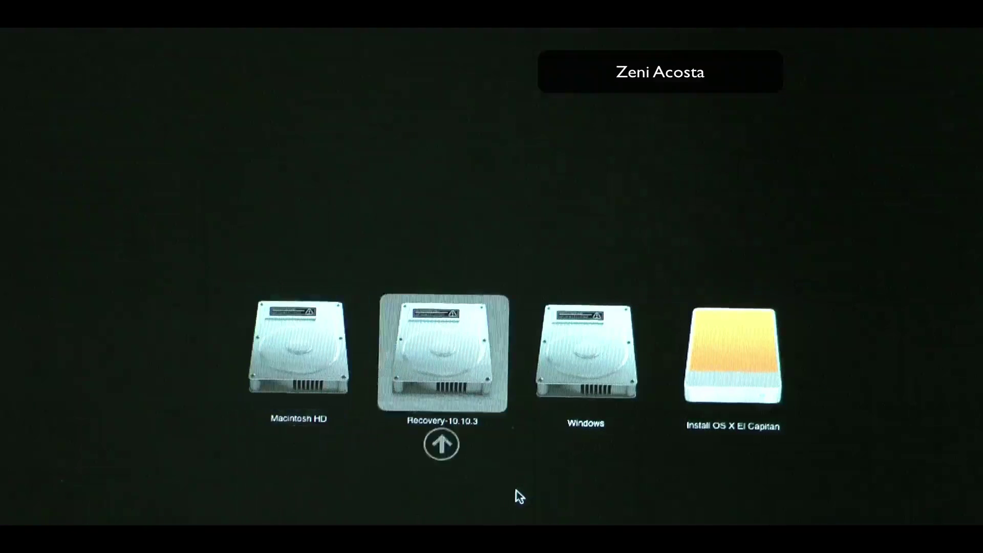
key(Right)
key(Right)
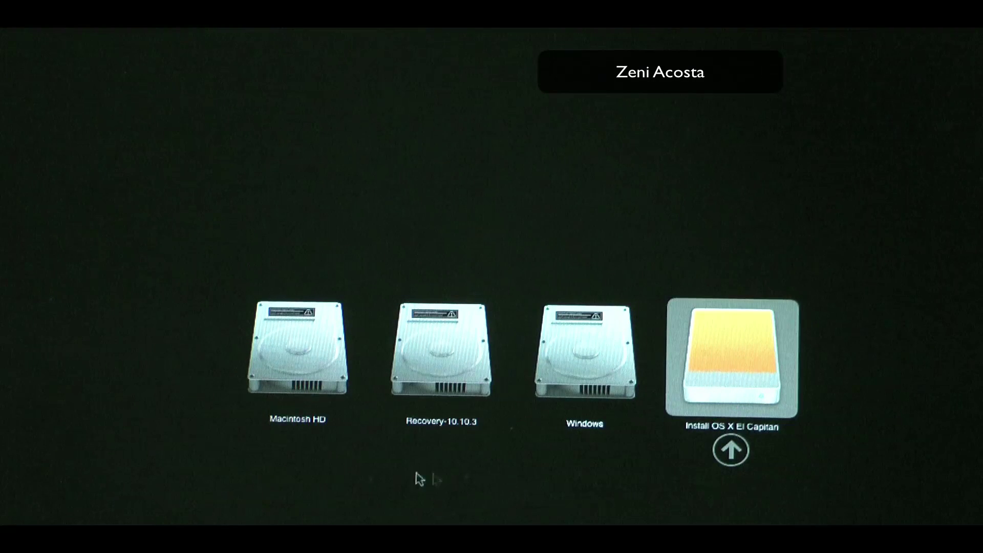
click(728, 450)
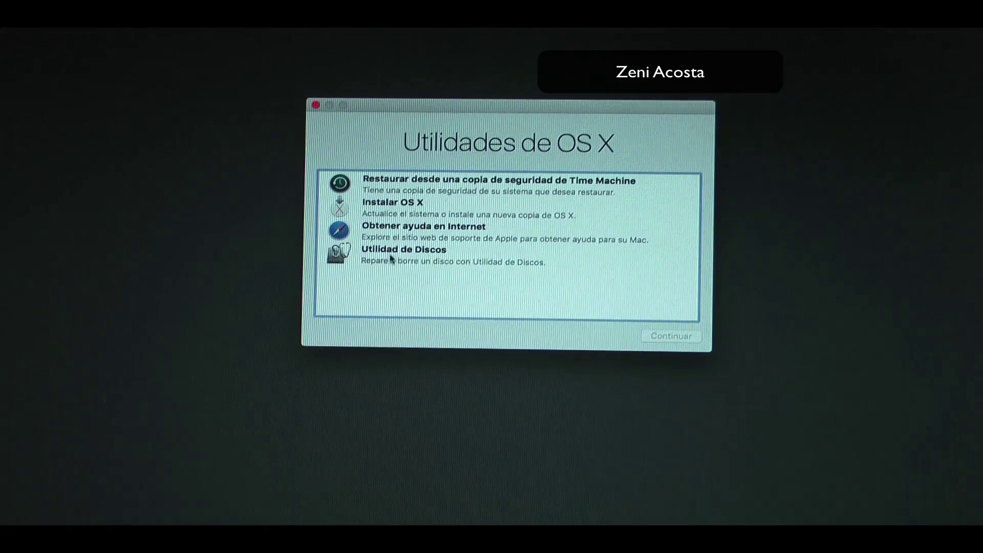
Quit Utilidades de OS X and restart the computer.
click(316, 105)
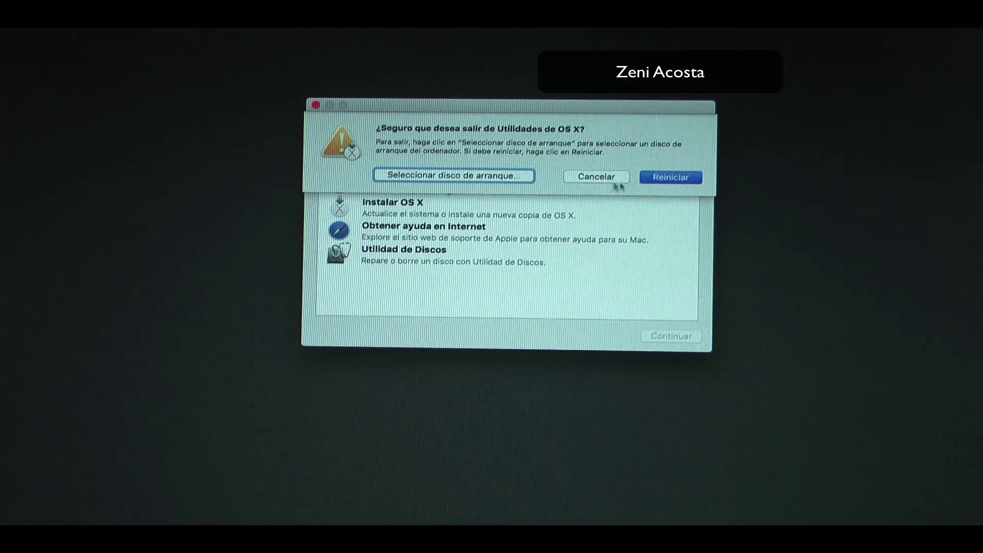
click(662, 180)
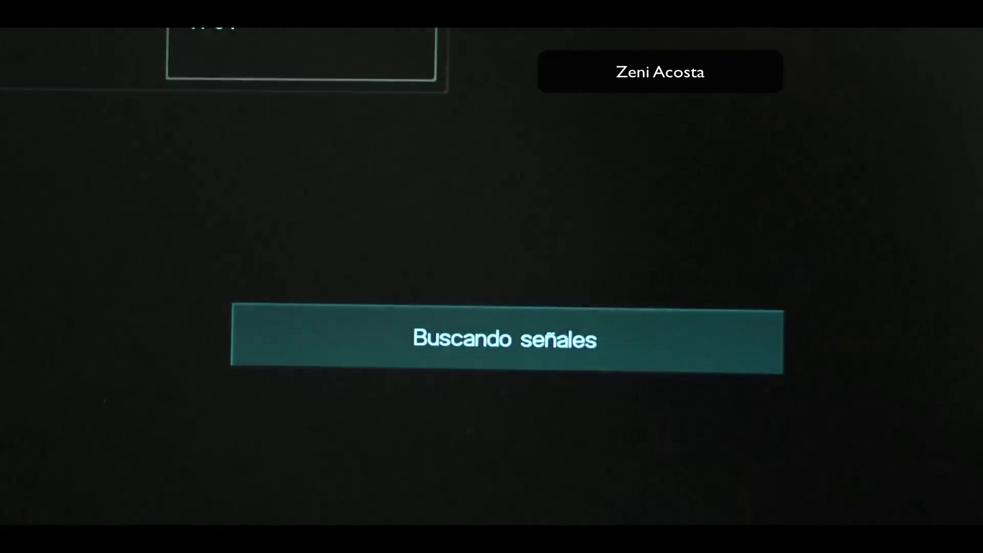